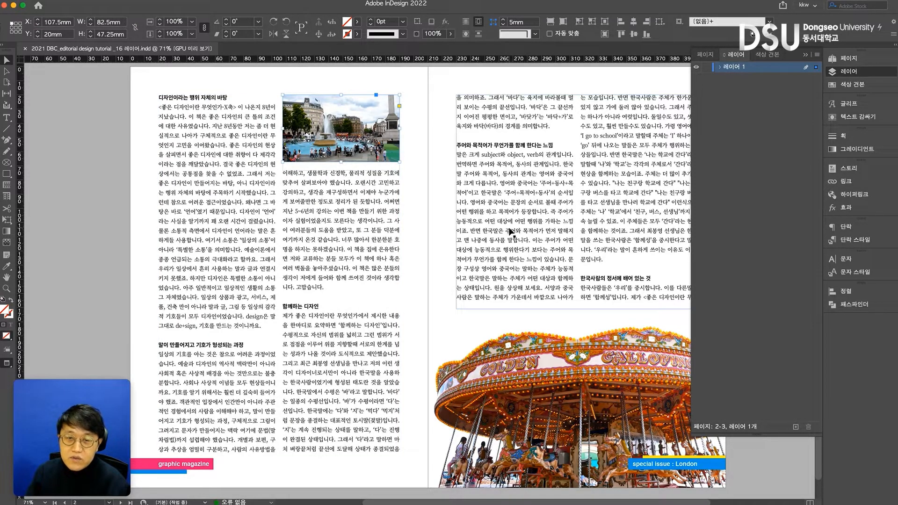
left_click_drag(448, 225, 437, 215)
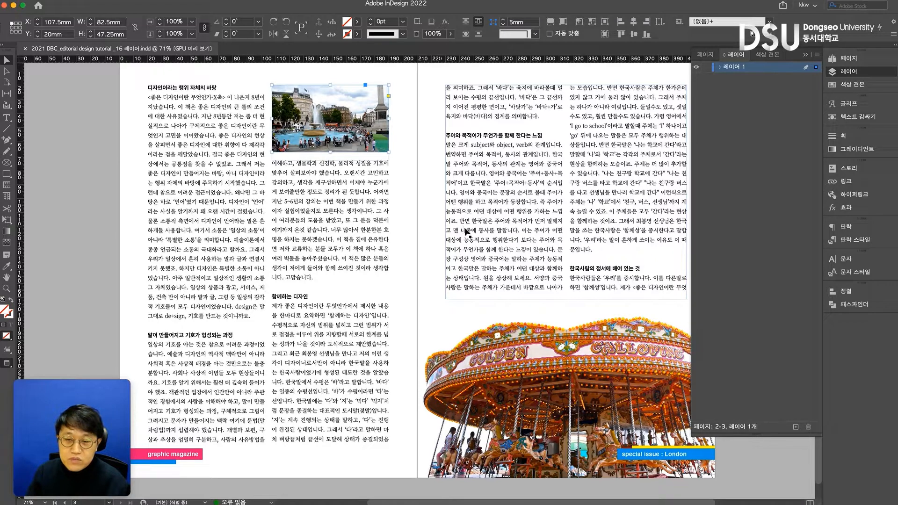
left_click(497, 231)
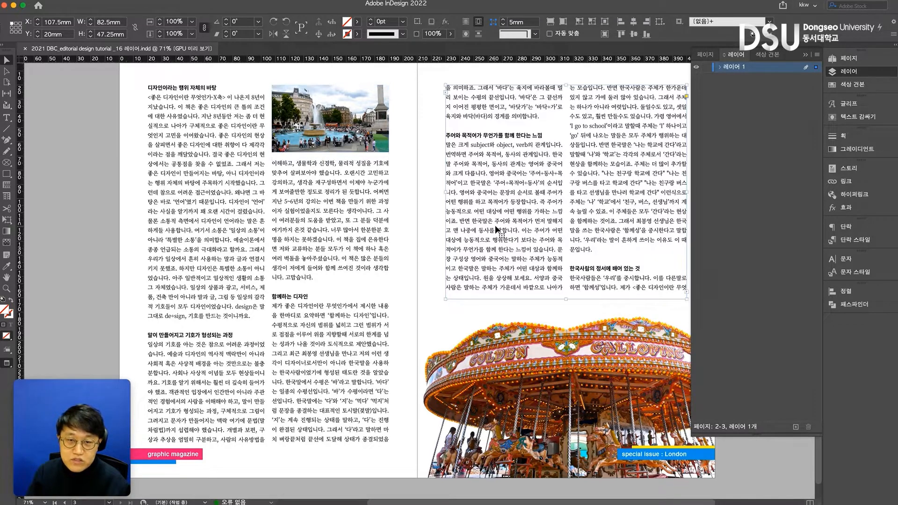
left_click(346, 259)
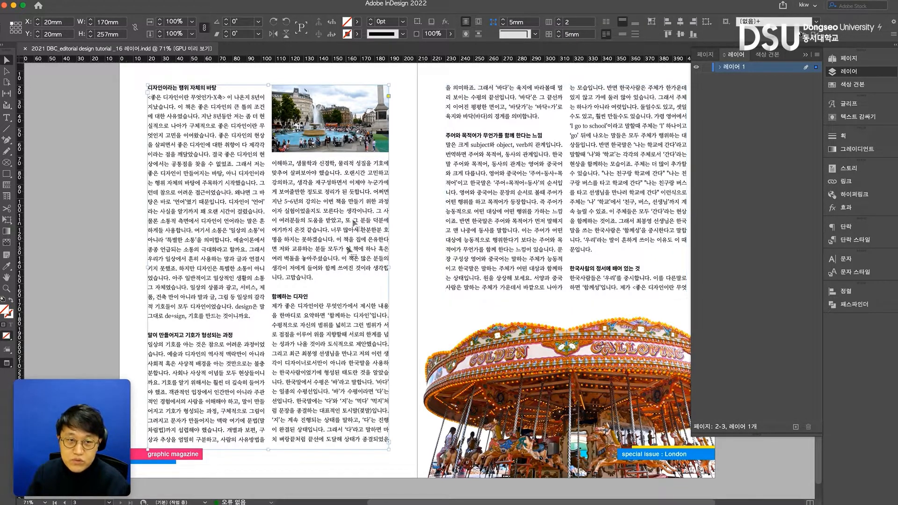
- Create a second layer, cut the fountain and carousel photos from the spread, and make the new layer active
left_click_drag(360, 123, 420, 138)
key("Escape")
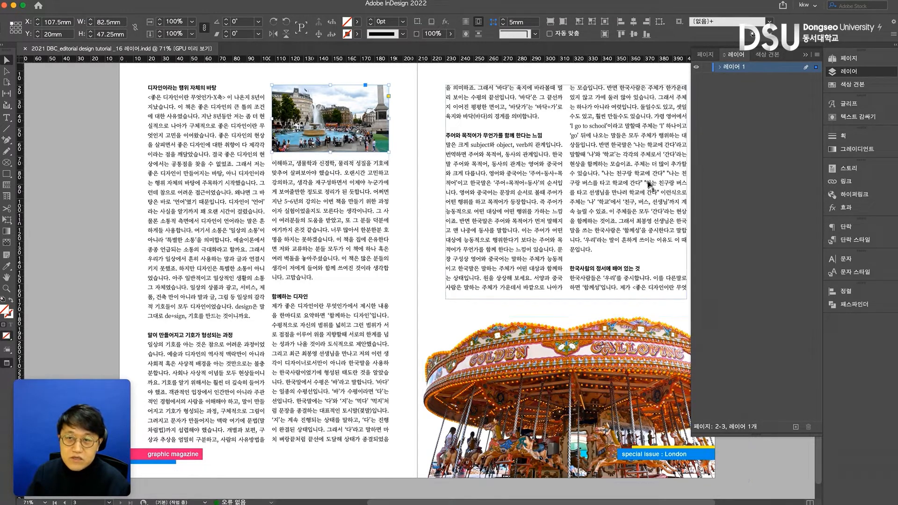
left_click(796, 427)
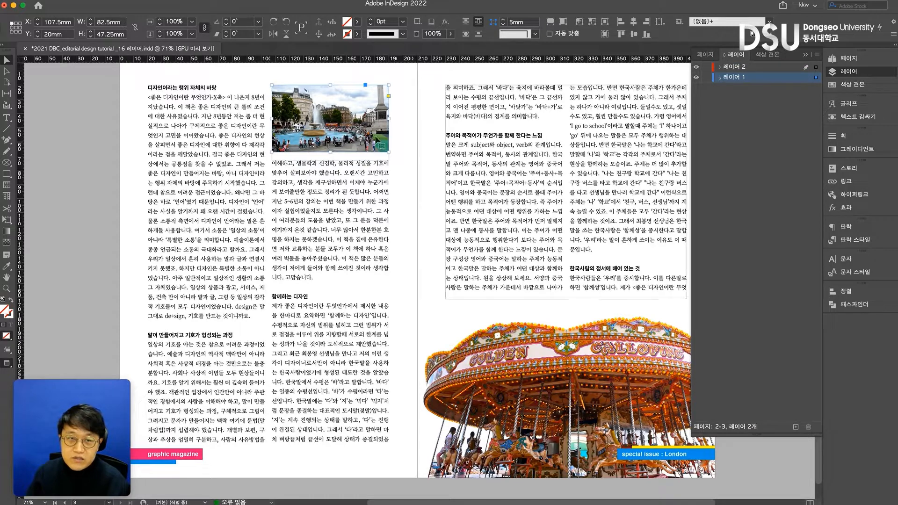
left_click(507, 345, "shift")
key("ctrl+x")
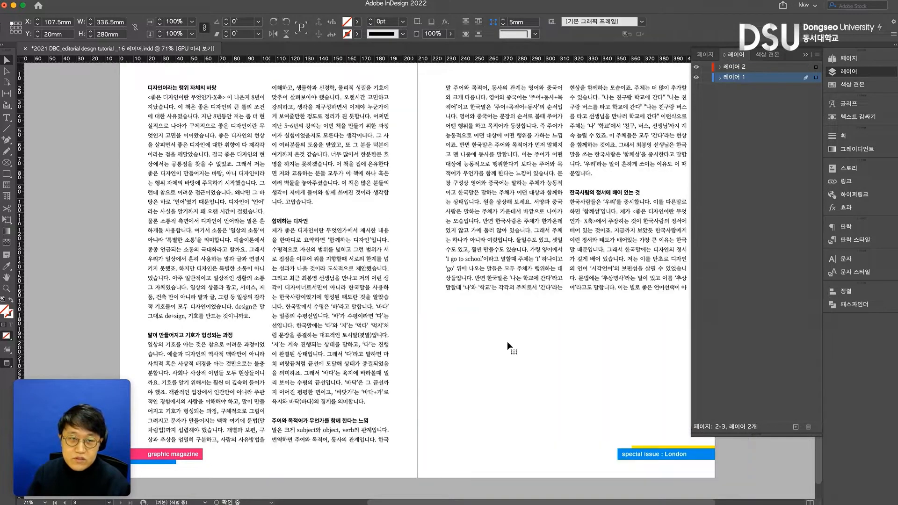
left_click(737, 66)
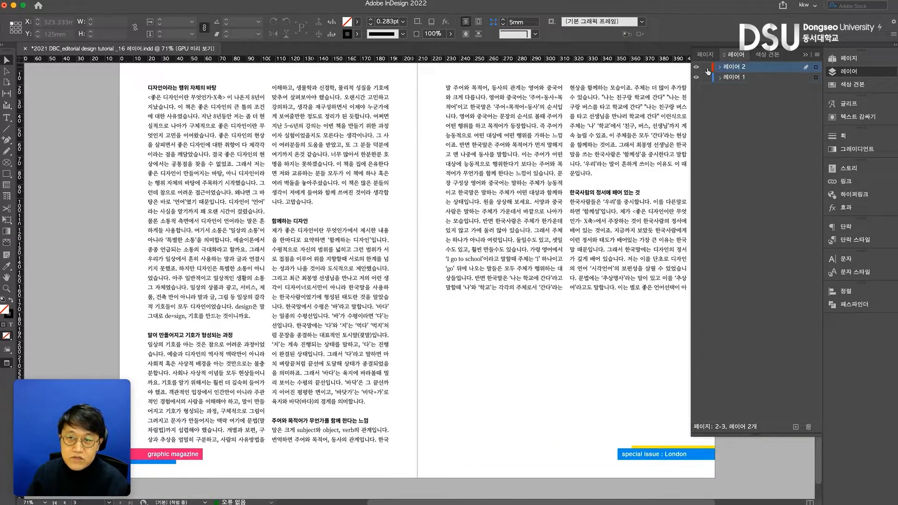
right_click(431, 96)
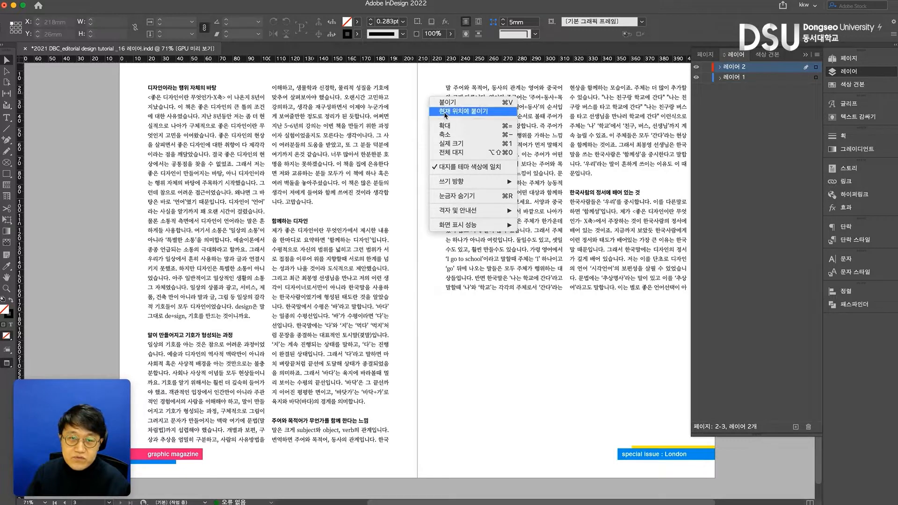
left_click(463, 111)
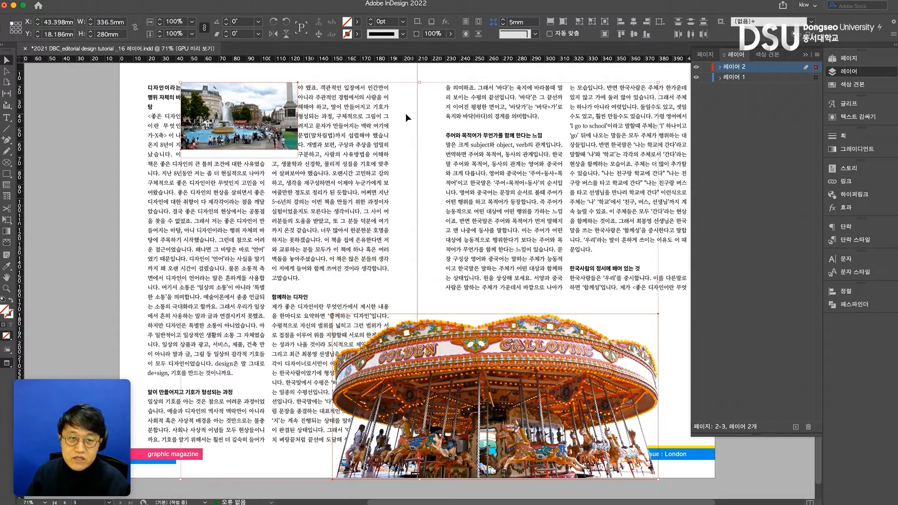
key("ctrl+z")
- Paste the fountain and carousel photos onto 레이어 2 at their original positions on the spread
right_click(406, 114)
left_click(423, 127)
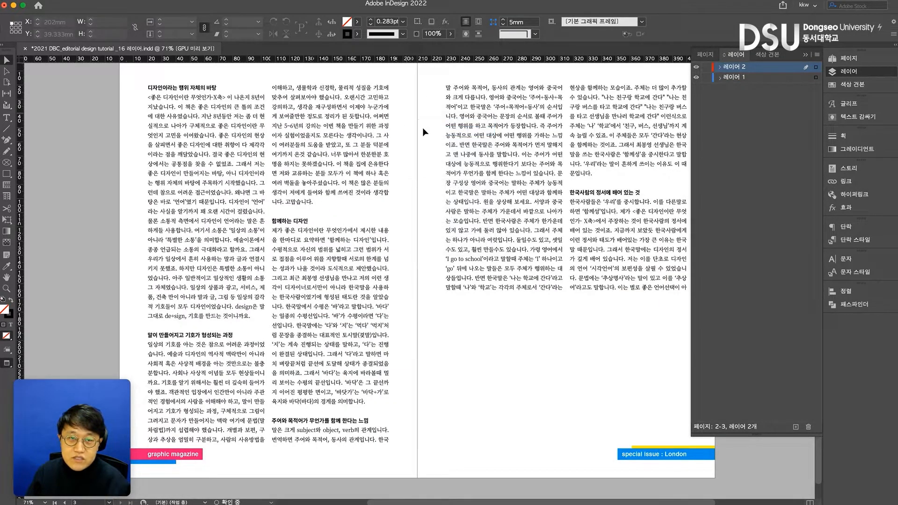
left_click(419, 128)
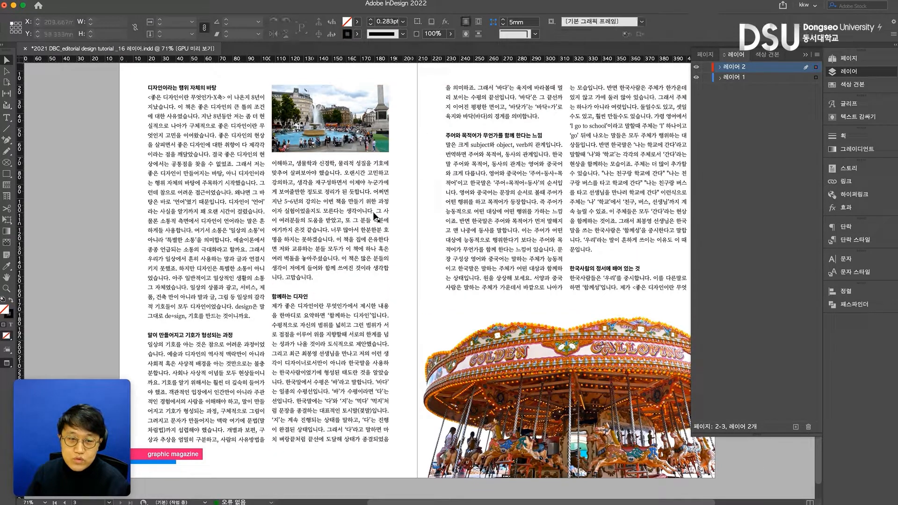
- Move the carousel photo up off the footer and cut the "graphic magazine" and "special issue : London" footer graphics
left_click(159, 450)
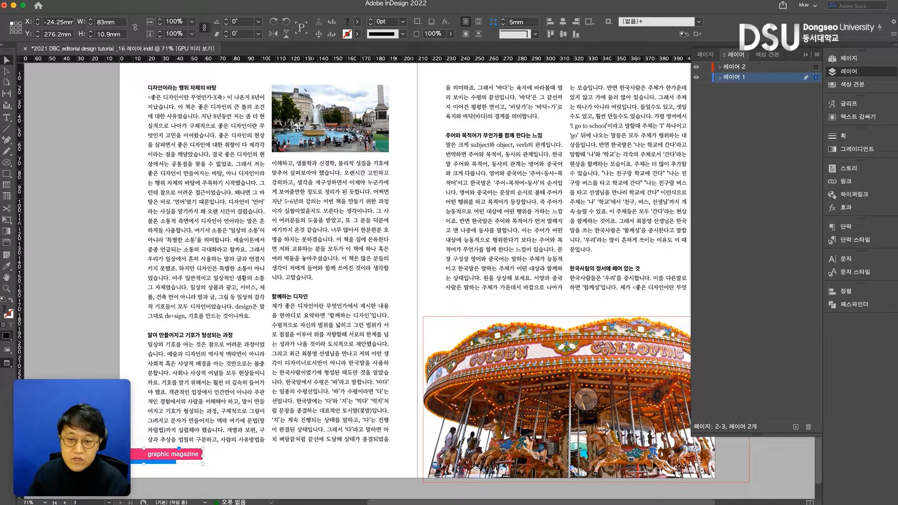
left_click_drag(668, 462, 668, 395)
left_click(669, 456)
left_click(197, 458, "shift")
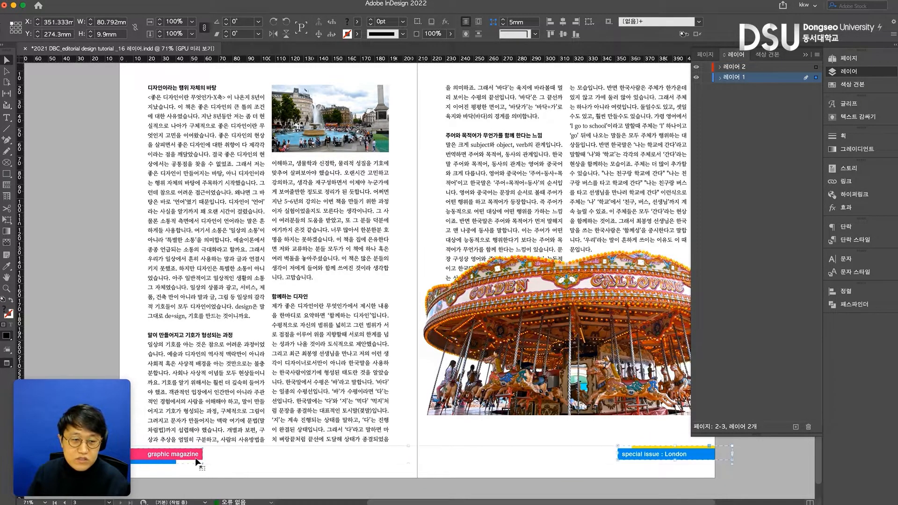
key("Delete")
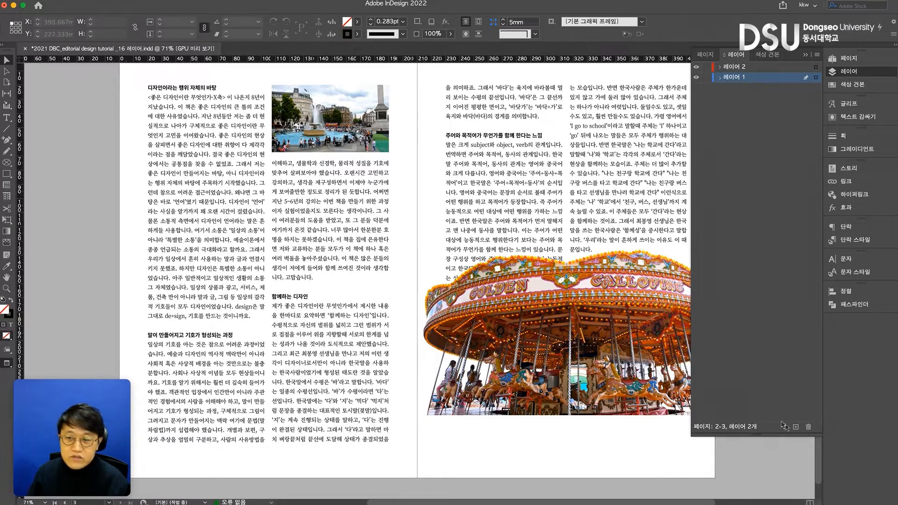
- Create a third layer at the top of the stack and paste both footer graphics in place on it
left_click(794, 426)
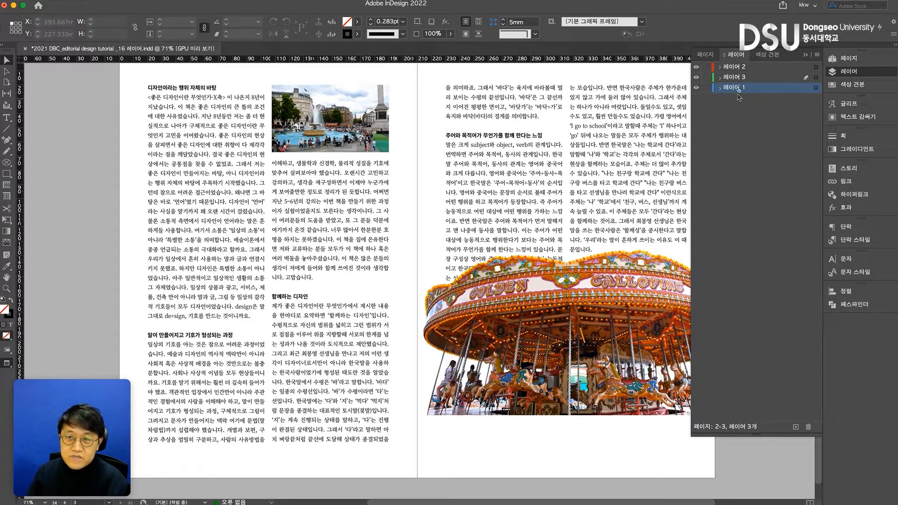
left_click(736, 78)
left_click_drag(731, 66, 731, 63)
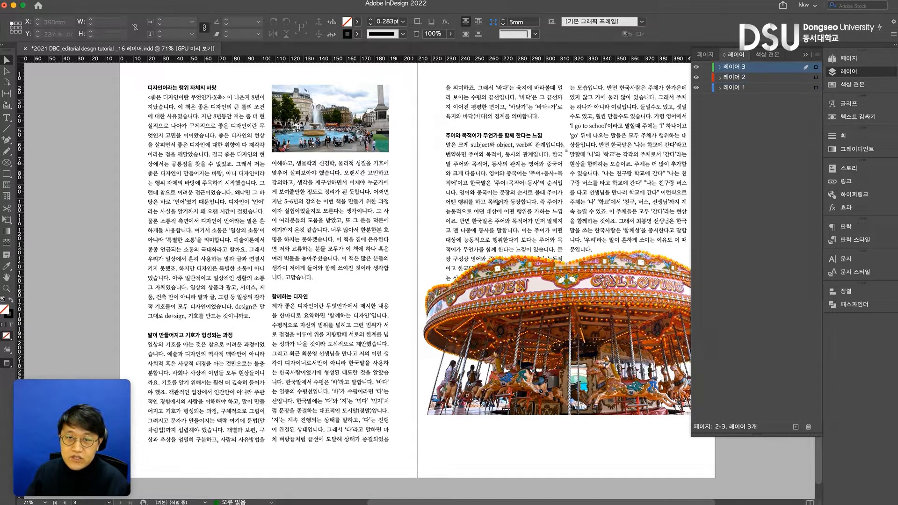
right_click(413, 237)
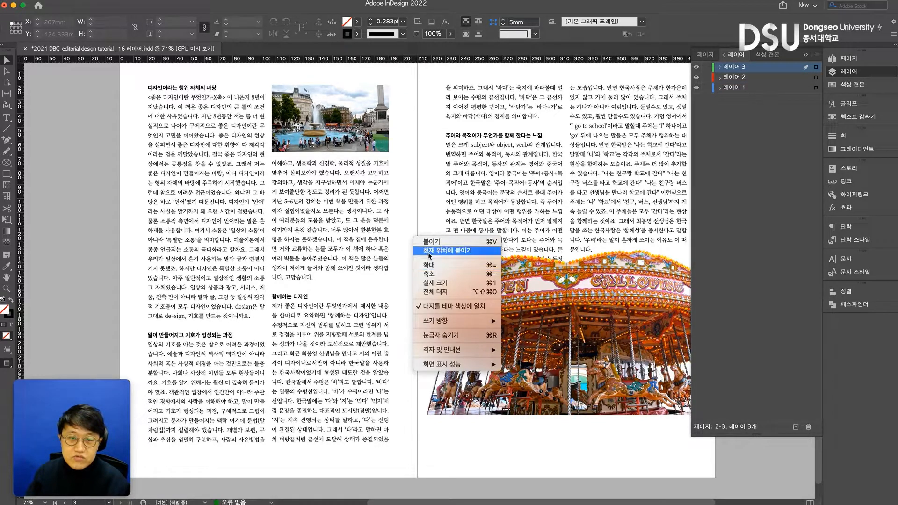
left_click(423, 252)
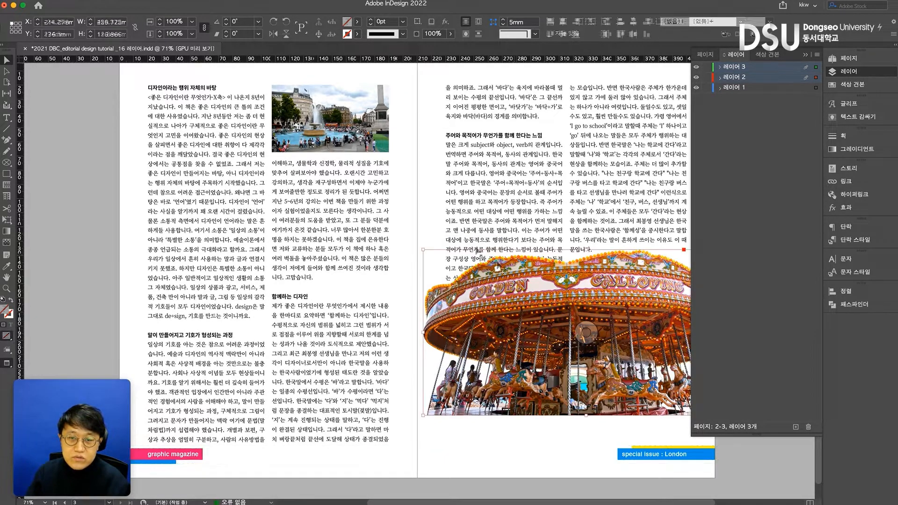
left_click(635, 266)
left_click_drag(635, 265, 636, 341)
scroll(635, 320, "down", 2)
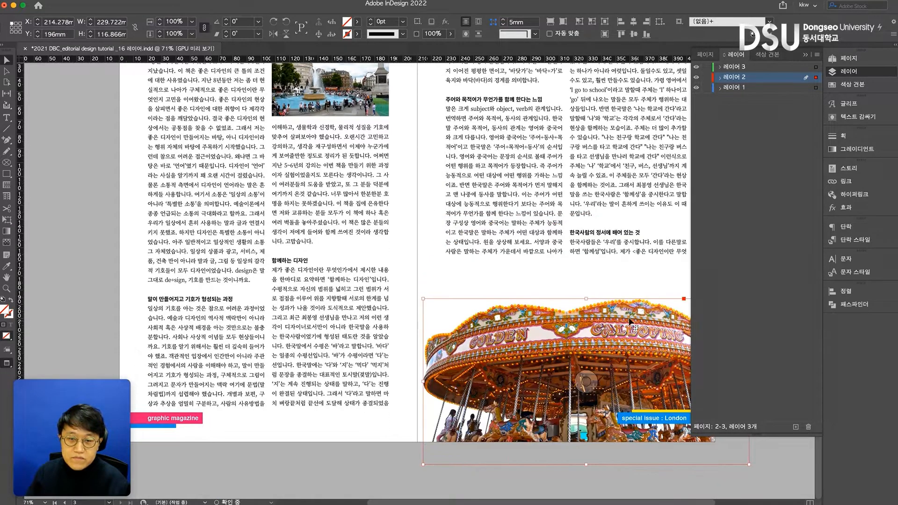
key("super+z")
left_click_drag(583, 293, 584, 361)
key("super+z")
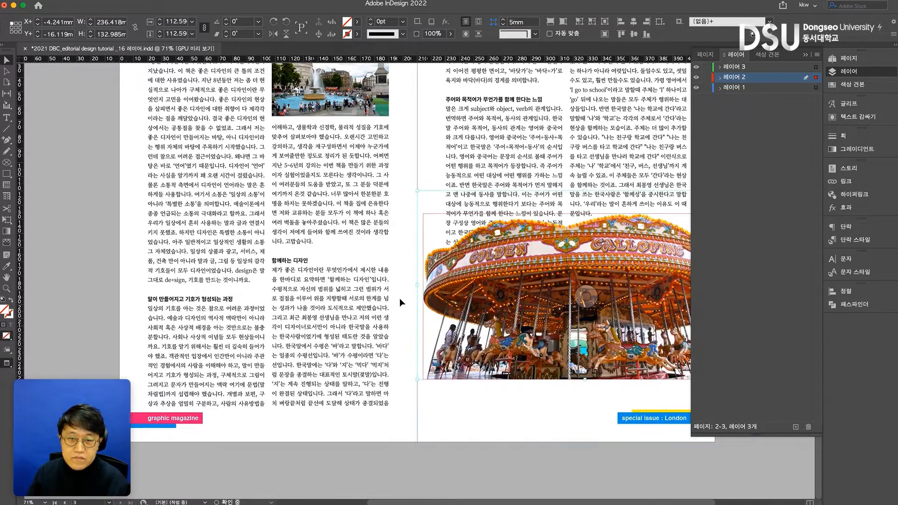
- Move the carousel photo straight back down to Y 183 mm at the foot of the right-hand page
left_click(408, 370)
left_click_drag(471, 373, 472, 441)
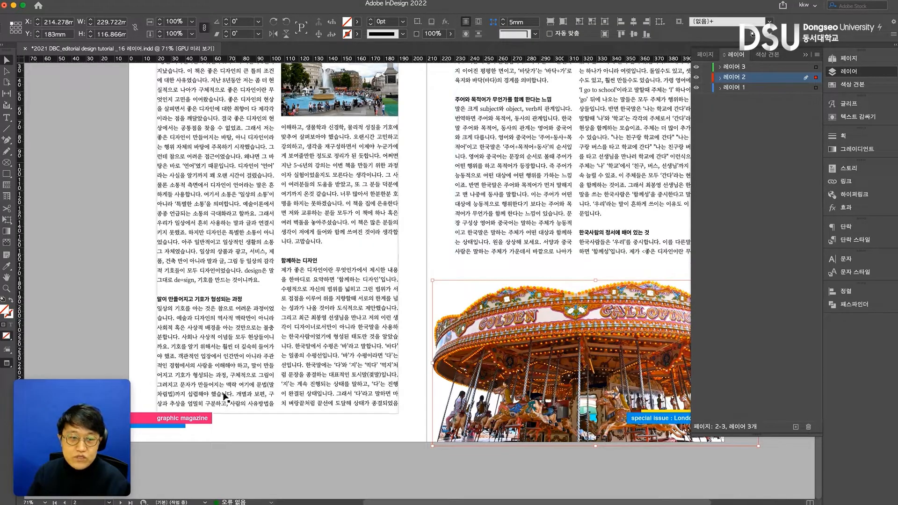
left_click(187, 421)
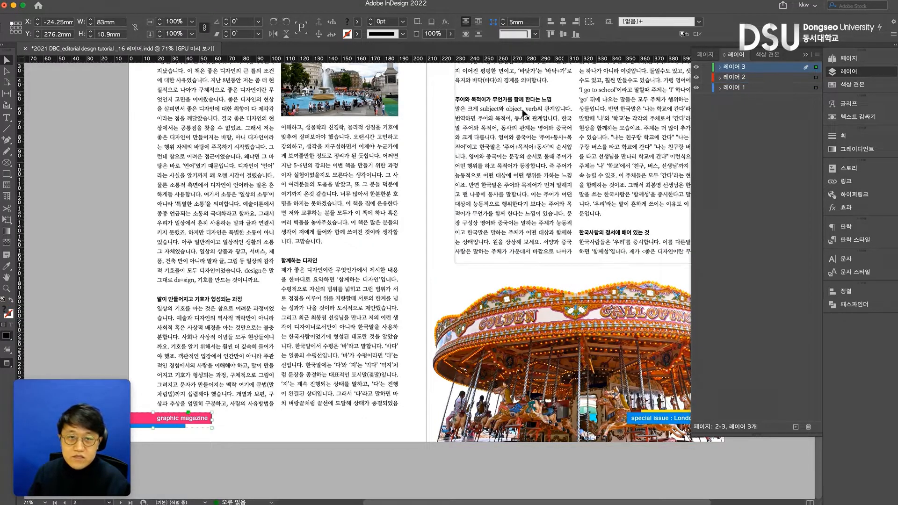
scroll(508, 156, "up", 3)
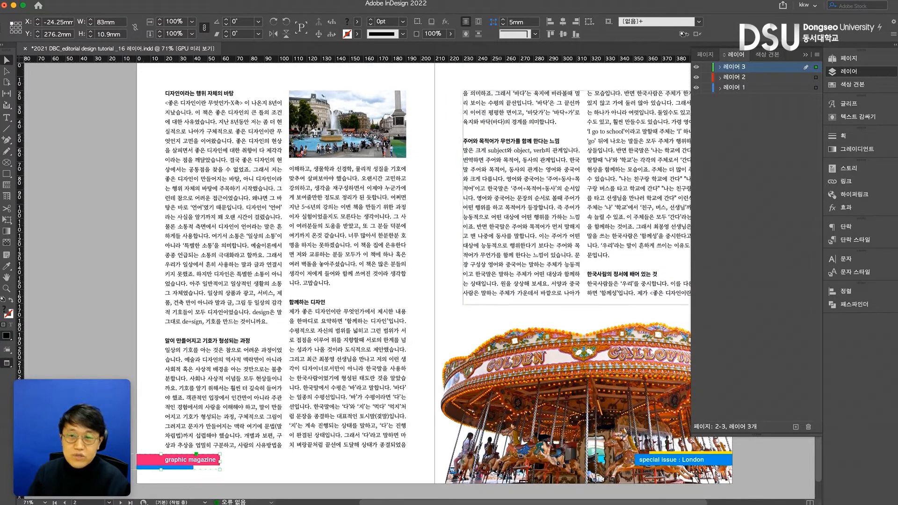
- Rename the bottom layer, 레이어 1, as 텍스트 베이스
left_click(737, 89)
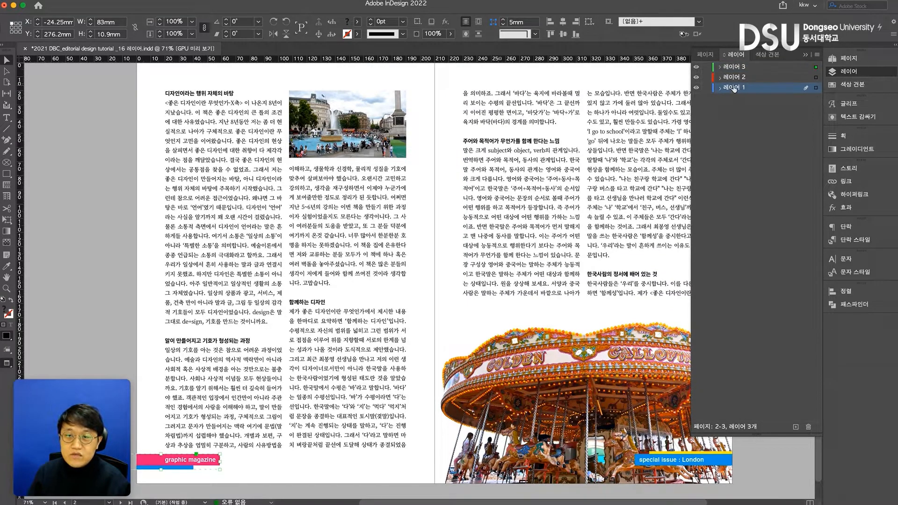
double_click(734, 89)
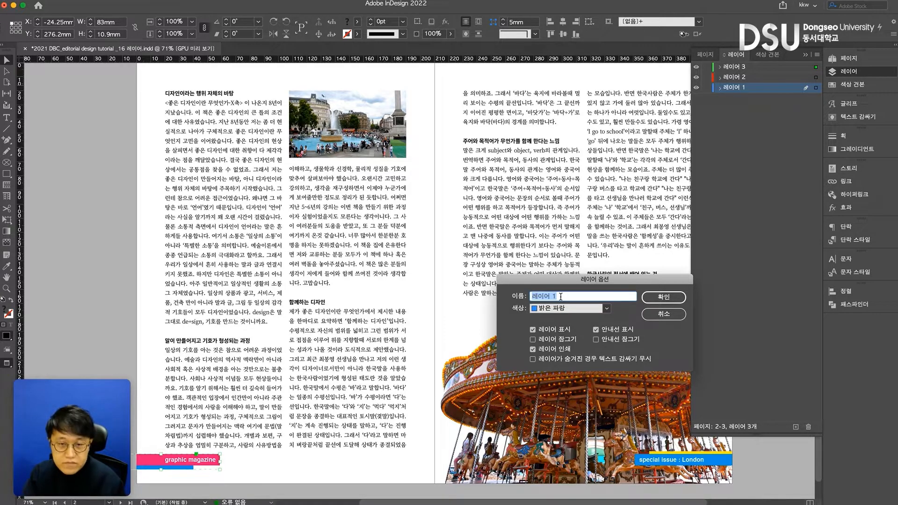
type("xpr")
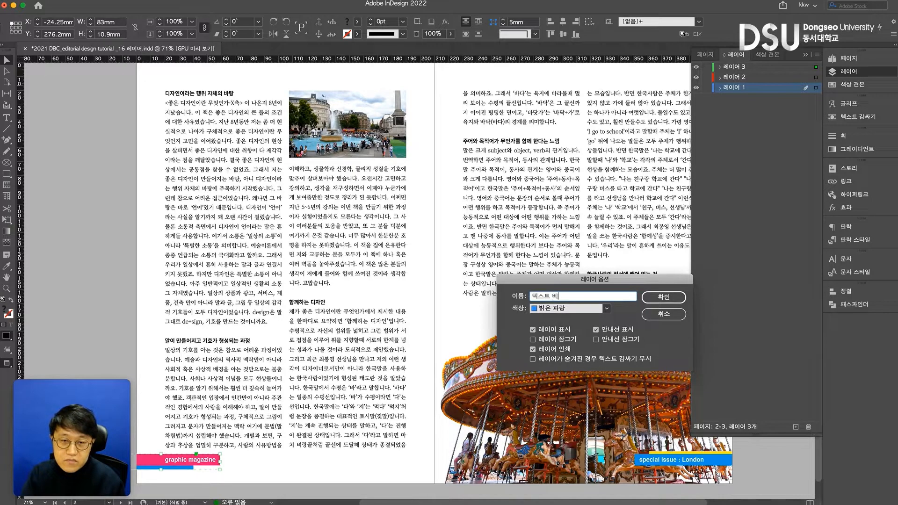
left_click(663, 297)
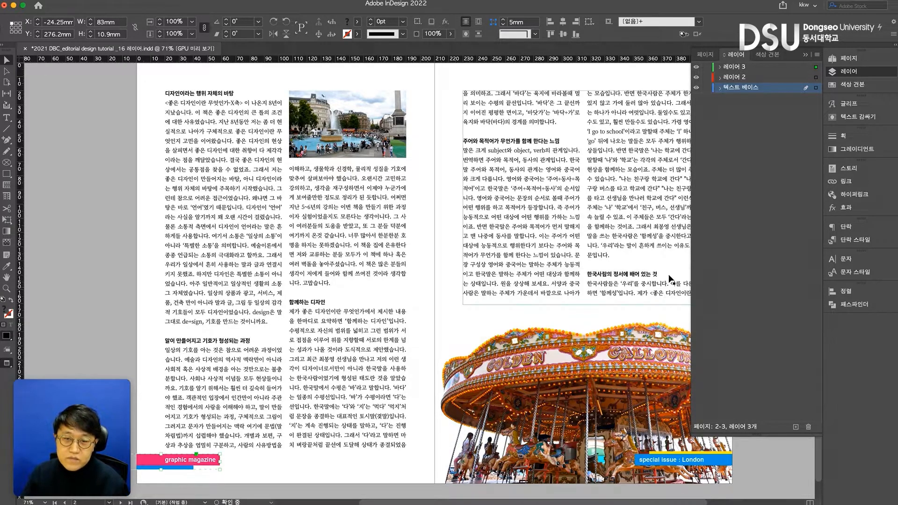
- Rename the photo layer, 레이어 2, as 이미지
double_click(739, 78)
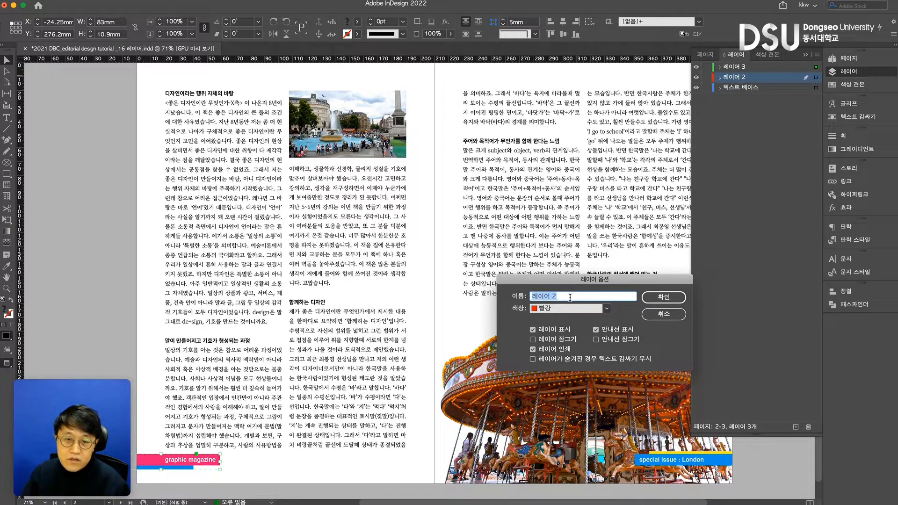
type("ㄷ")
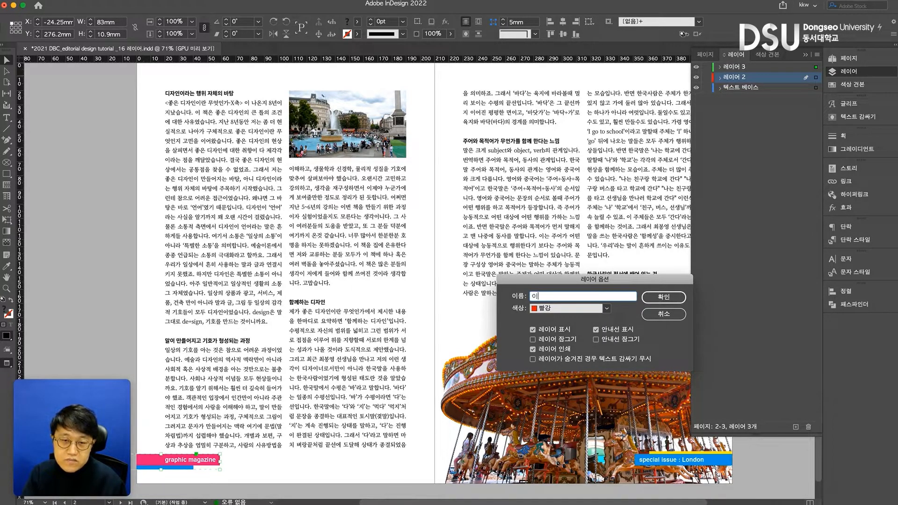
left_click(659, 297)
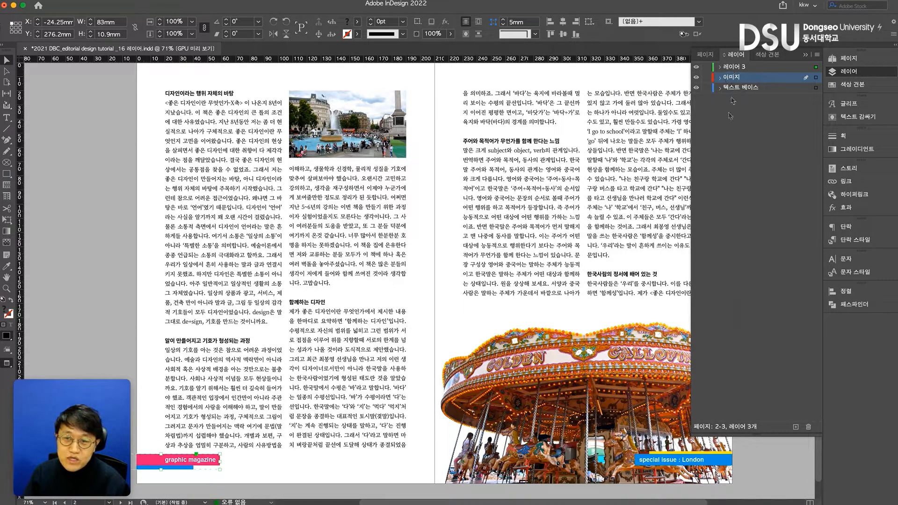
- Rename the footer graphics layer, 레이어 3, as 그래픽 하단 반복
double_click(736, 69)
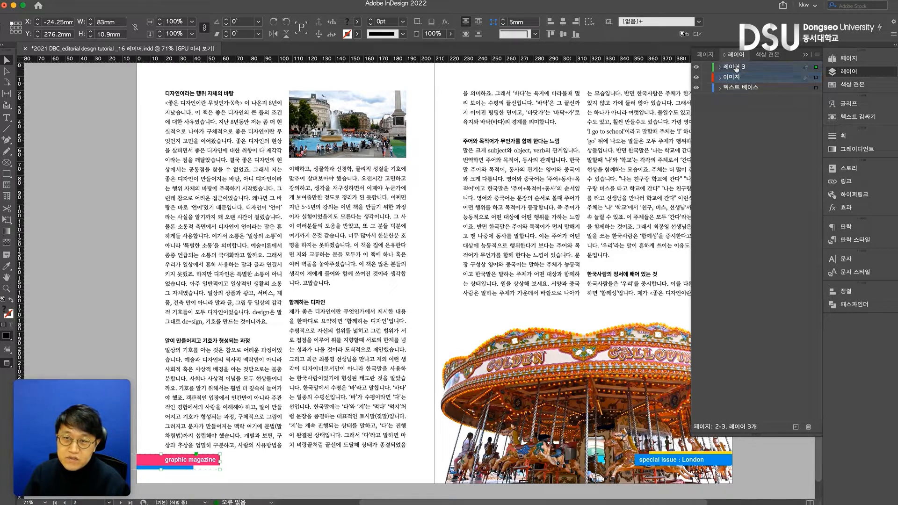
type("ㄱ")
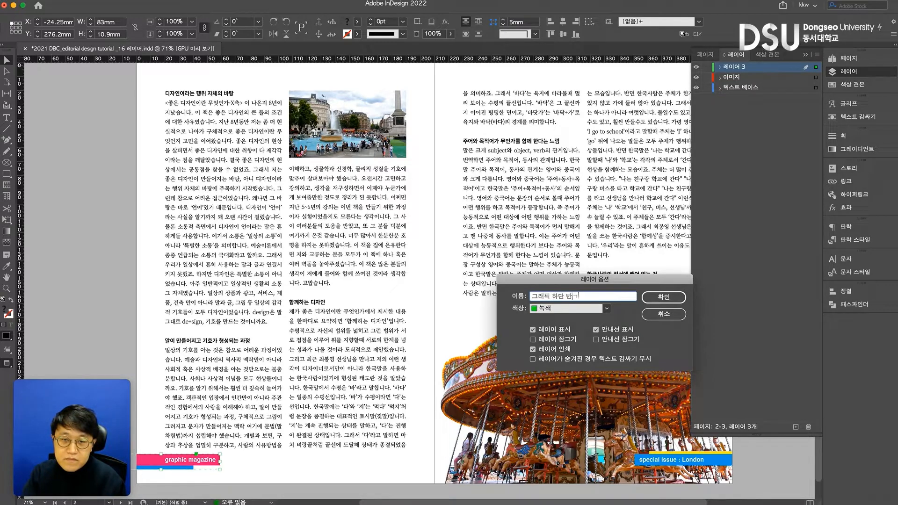
key("Return")
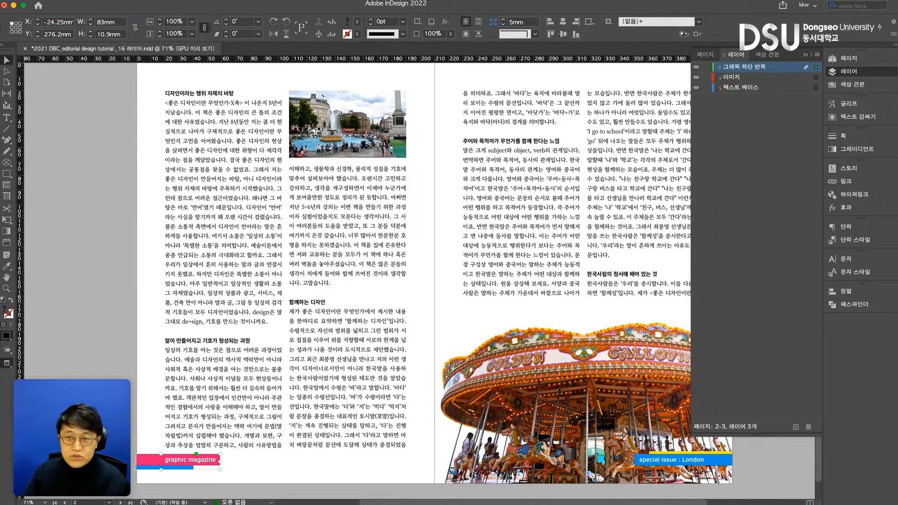
- Examine the groups inside the 그래픽 하단 반복 layer and collapse the layer again
left_click(720, 67)
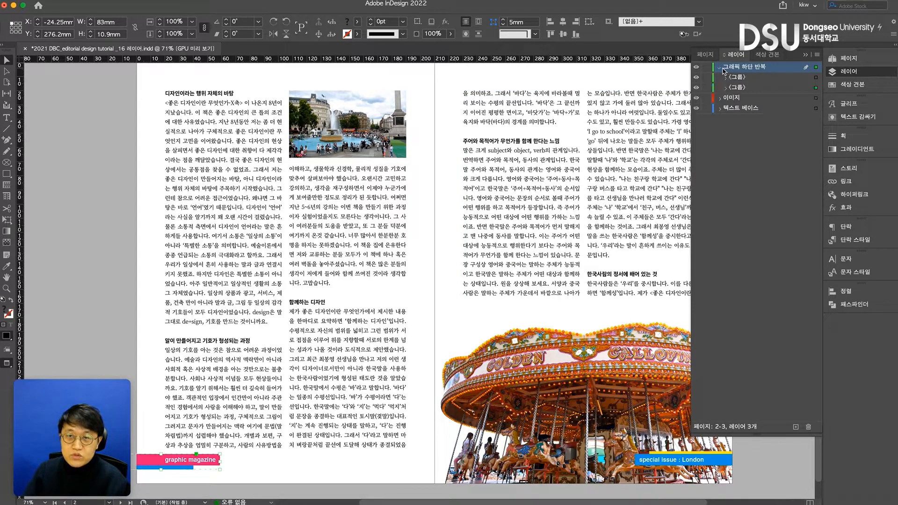
left_click(726, 78)
left_click(726, 77)
left_click(720, 68)
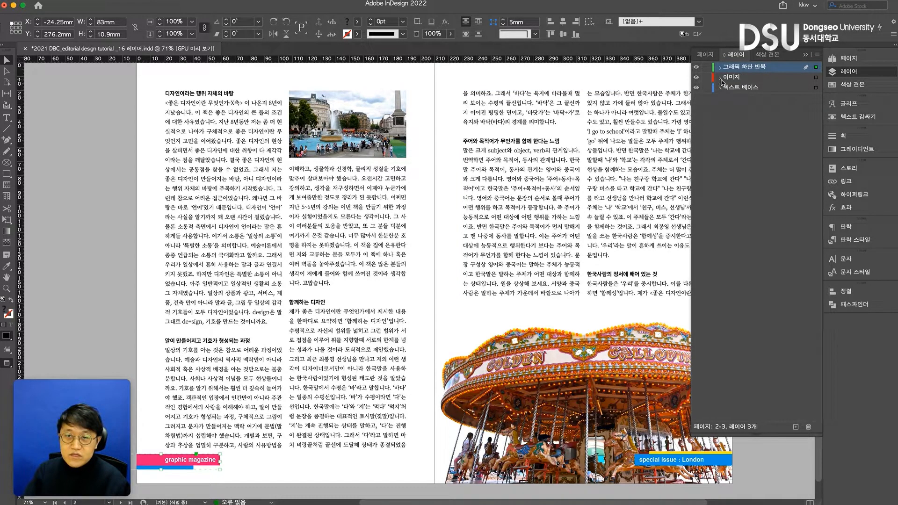
- Expand and collapse the 이미지 and 텍스트 베이스 layers to examine their contents
left_click(721, 78)
left_click(720, 78)
left_click(721, 89)
left_click(721, 88)
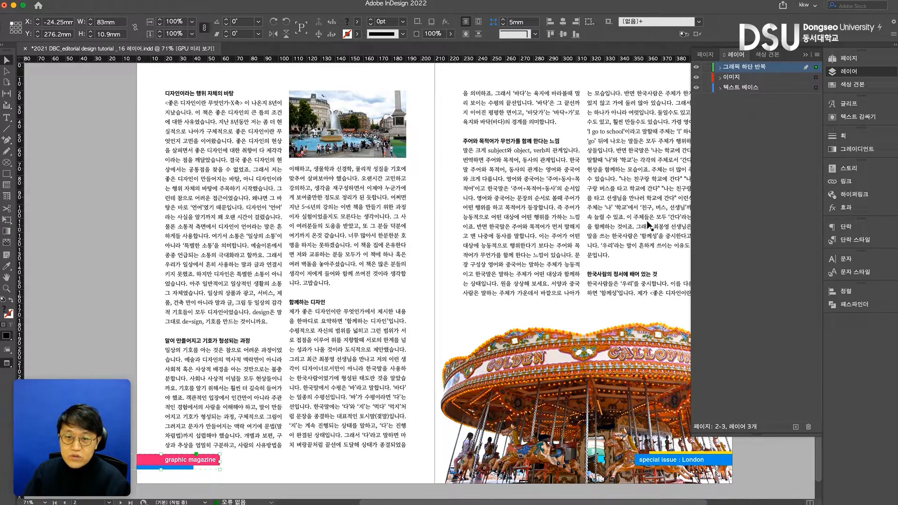
- Hide and show the three layers in turn to check what each holds, and lock the 텍스트 베이스 layer
left_click(697, 88)
left_click(696, 67)
left_click_drag(536, 160, 489, 156)
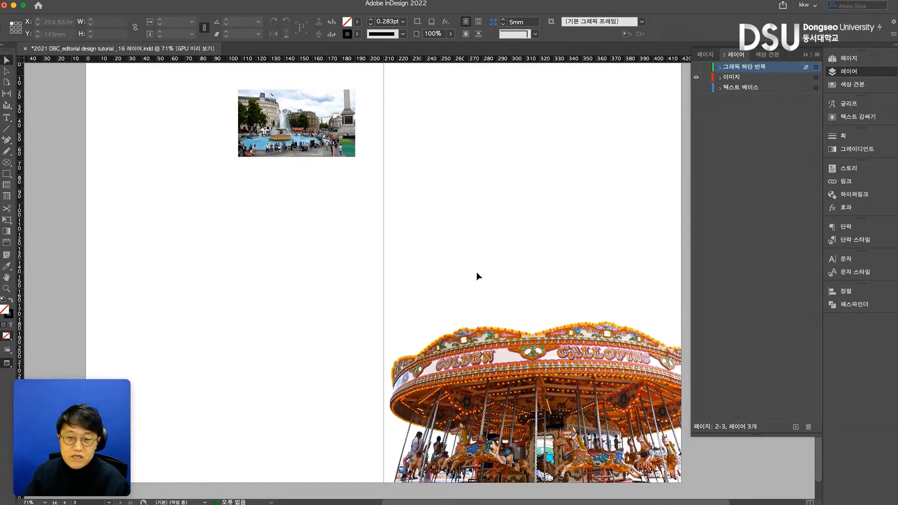
left_click(696, 67)
left_click(697, 76)
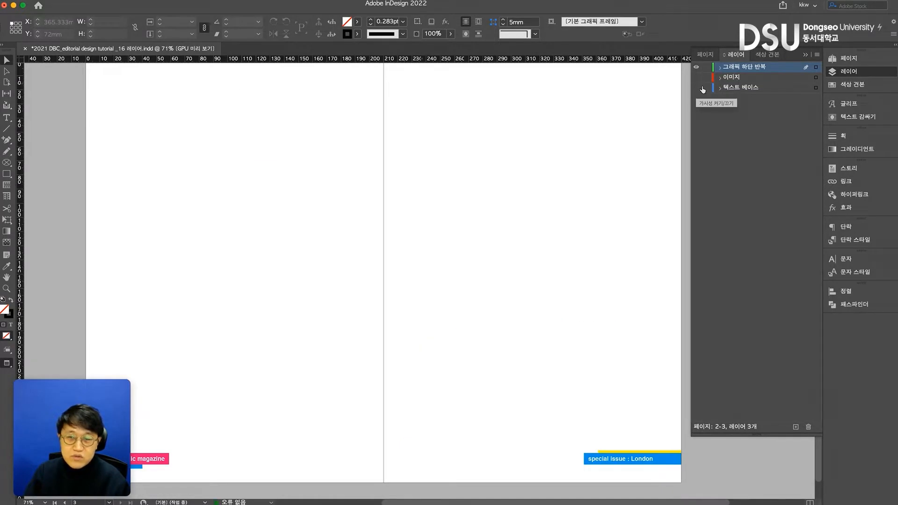
left_click(706, 88)
left_click_drag(697, 76, 696, 87)
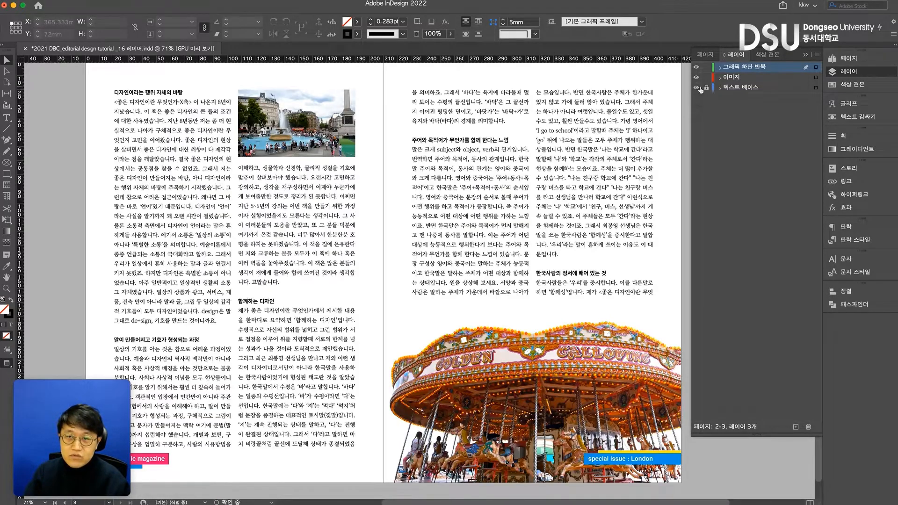
- Unlock the 텍스트 베이스 layer, try locking it once more, and unlock it again
left_click(707, 87)
left_click_drag(573, 159, 601, 157)
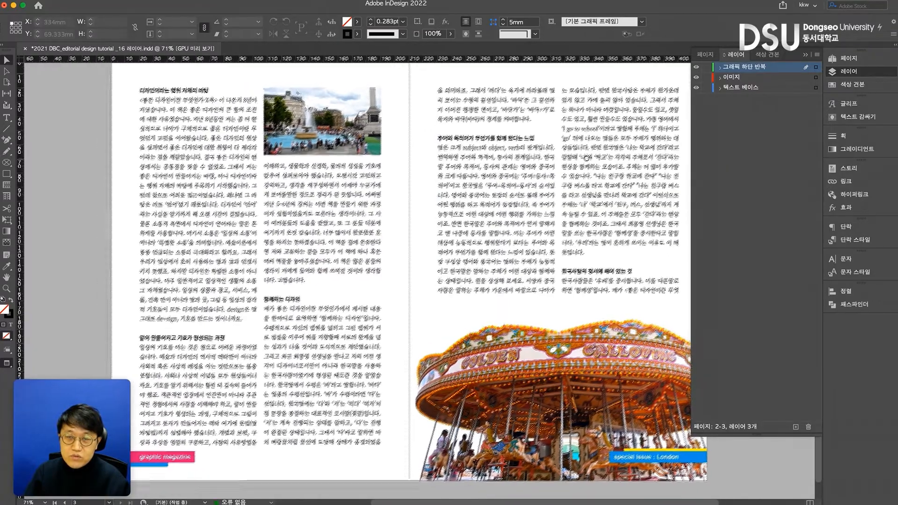
left_click(706, 88)
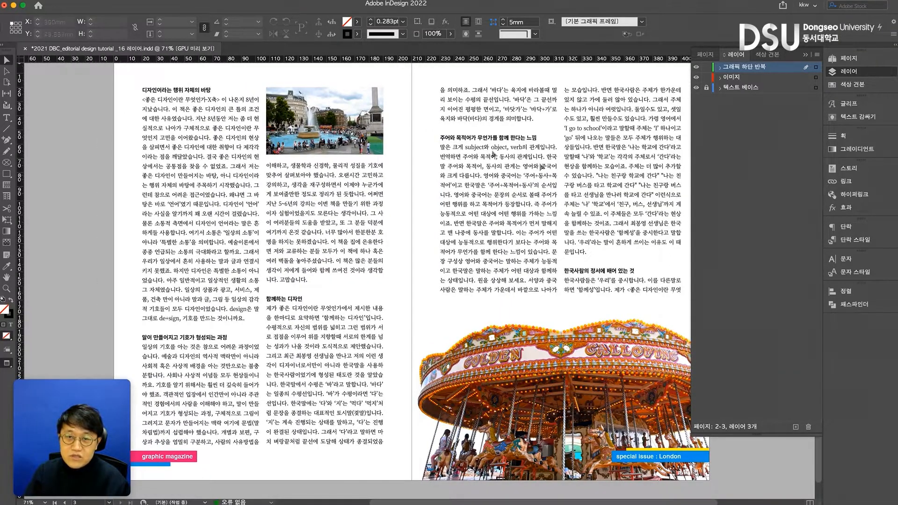
left_click(844, 75)
left_click(845, 75)
left_click(707, 88)
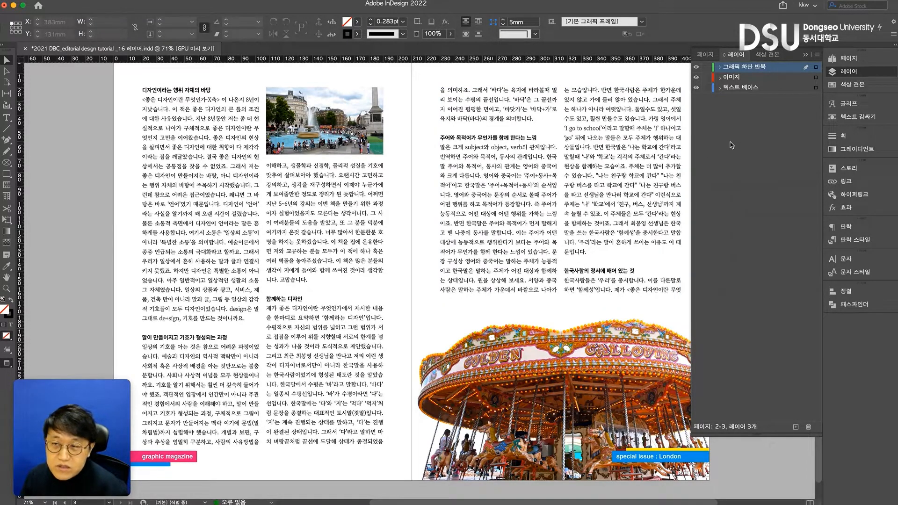
- Duplicate spread 2-3 as a new spread after it
left_click(852, 59)
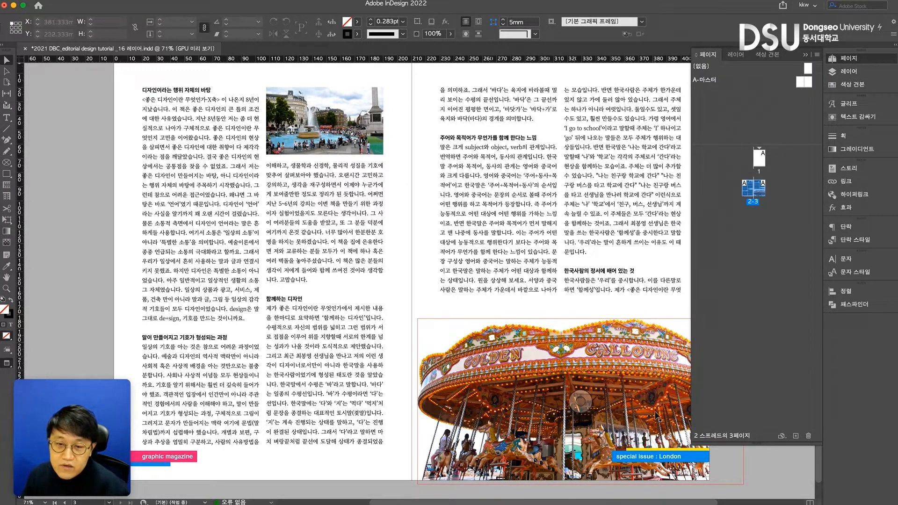
left_click_drag(751, 194, 797, 436)
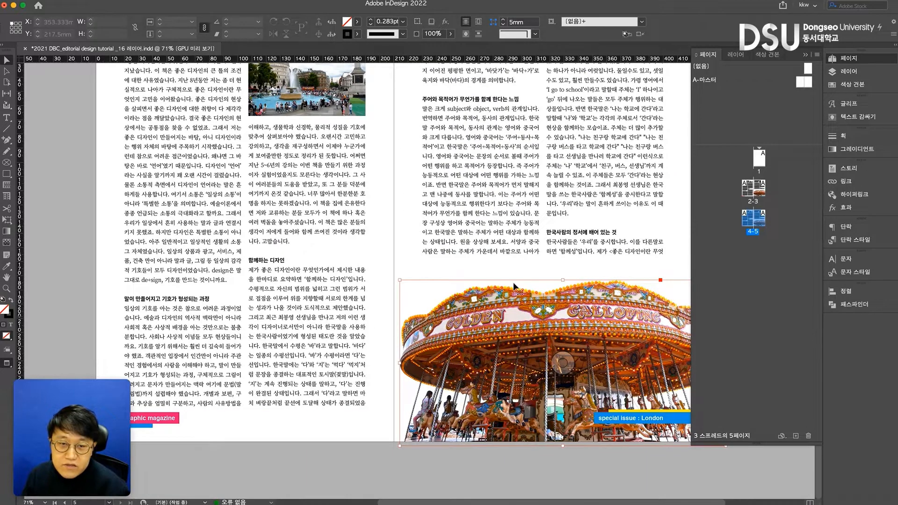
left_click(583, 311)
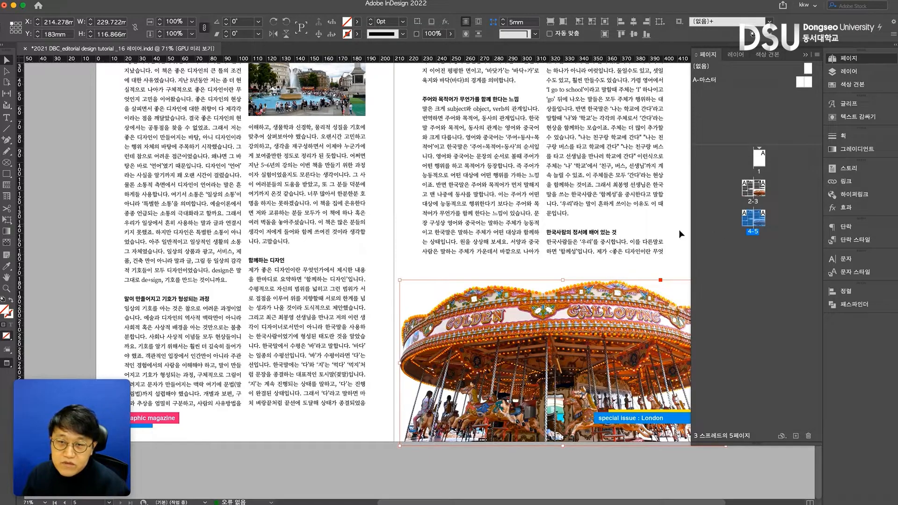
- Cut both footer graphics, graphic magazine and special issue : London, from spread 4-5
left_click(172, 419)
scroll(276, 423, "left", 3)
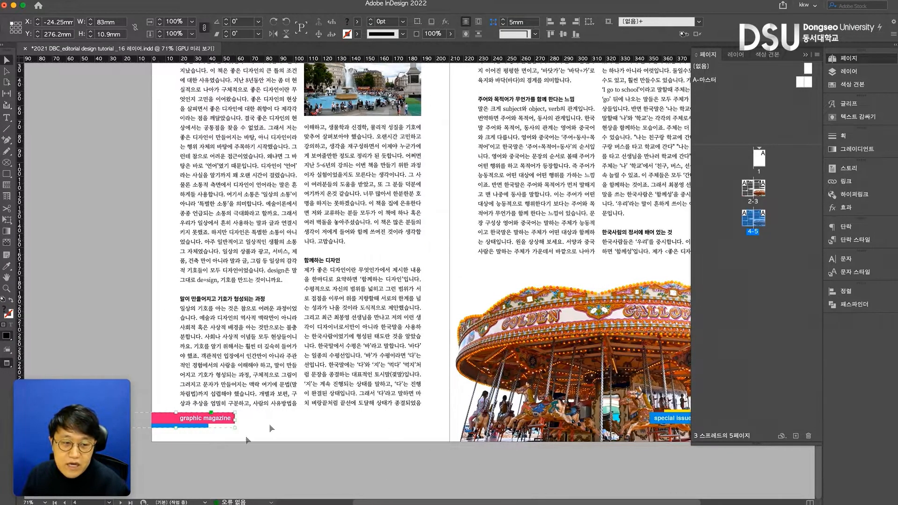
left_click(678, 419, "shift")
key("super+x")
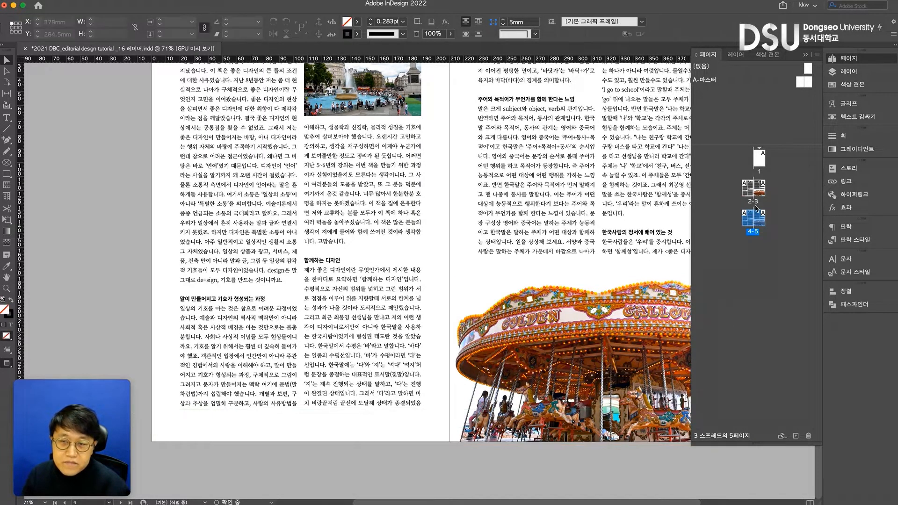
- Paste the two cut footer graphics in place on the A-마스터 master spread
double_click(805, 82)
right_click(527, 135)
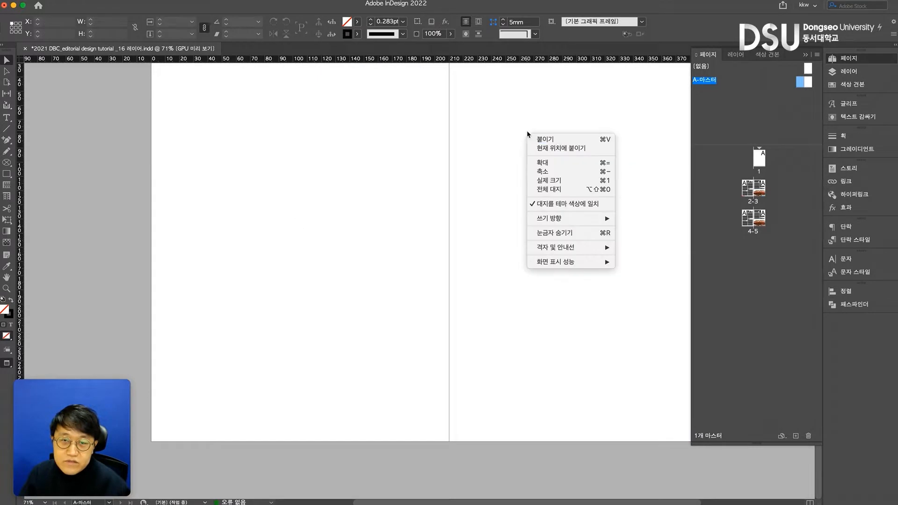
left_click(536, 148)
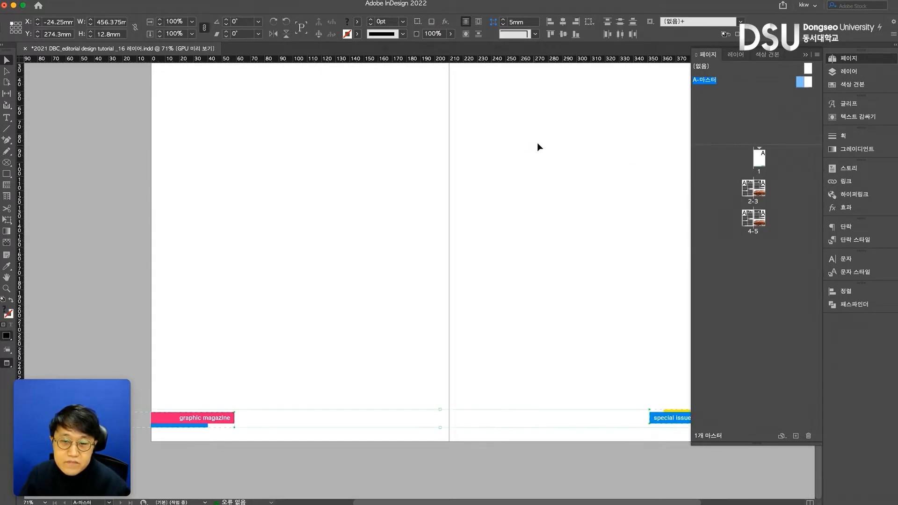
- Move the master's footer graphics onto the 텍스트 베이스 layer by cutting them and pasting them in place
left_click(846, 73)
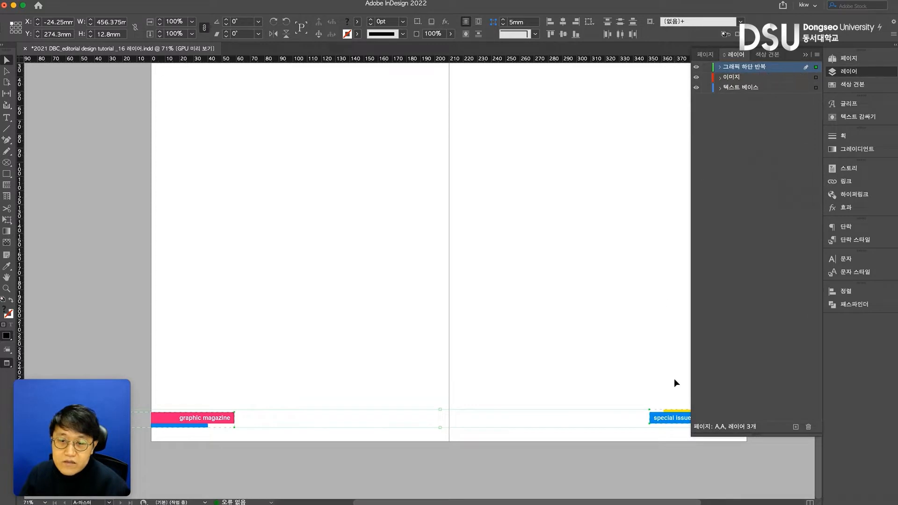
key("super+x")
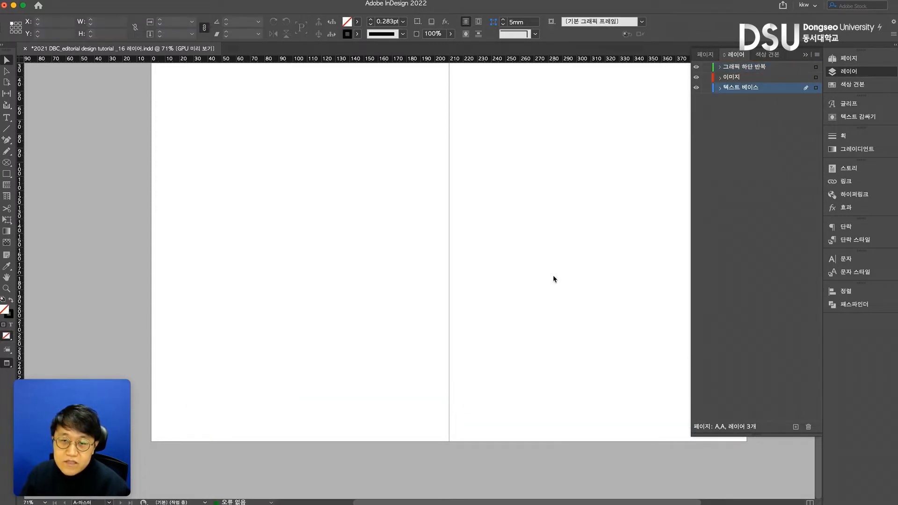
right_click(553, 278)
left_click(573, 293)
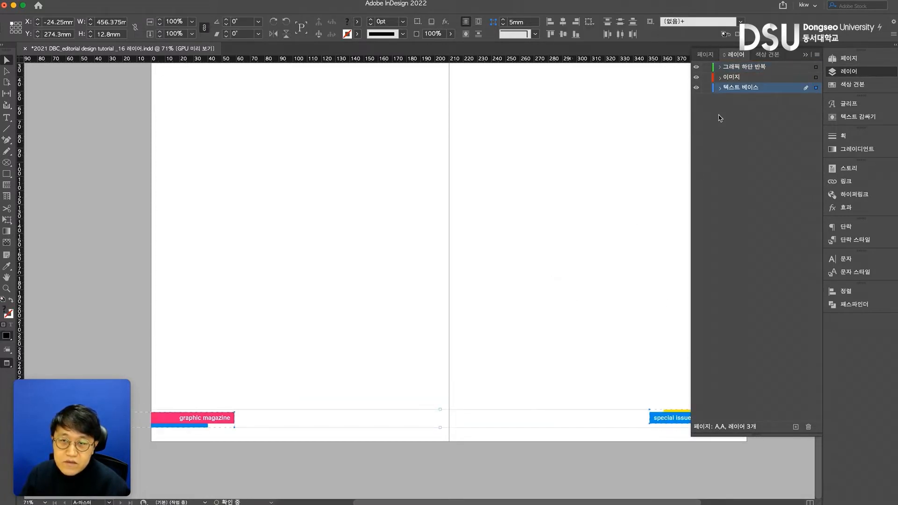
- Return to spread 4-5 and cut the carousel and fountain photos from the 이미지 layer
left_click(850, 60)
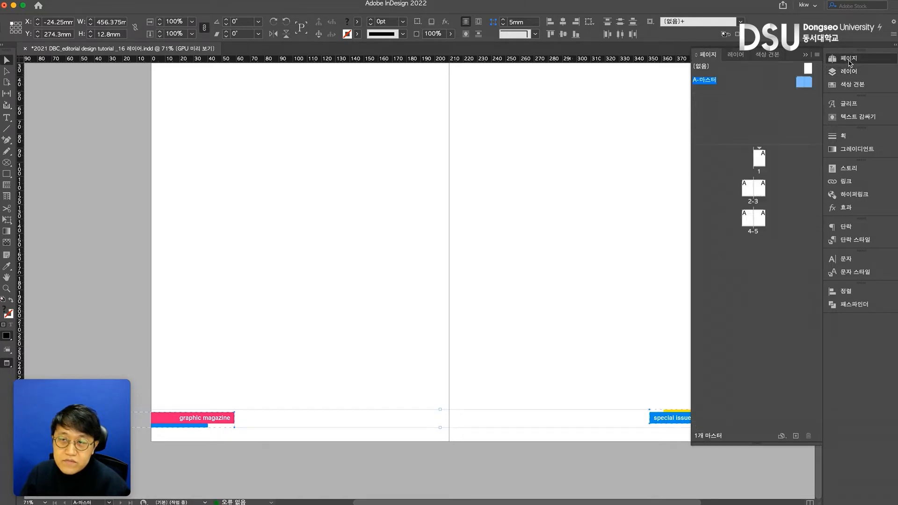
double_click(746, 220)
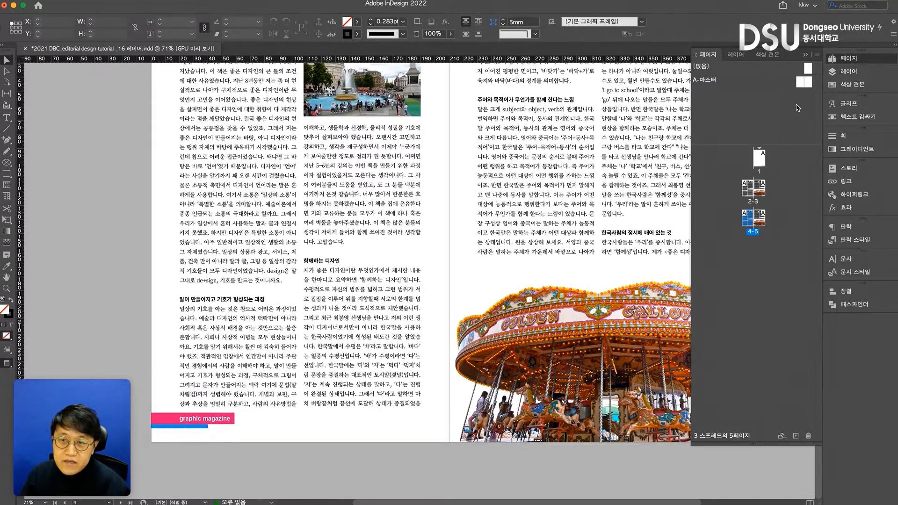
left_click(849, 72)
left_click(754, 81)
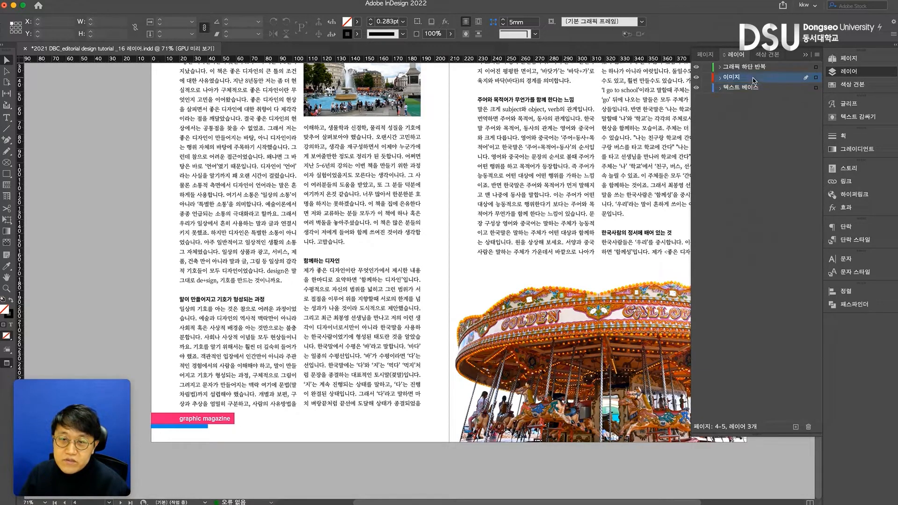
left_click(622, 360)
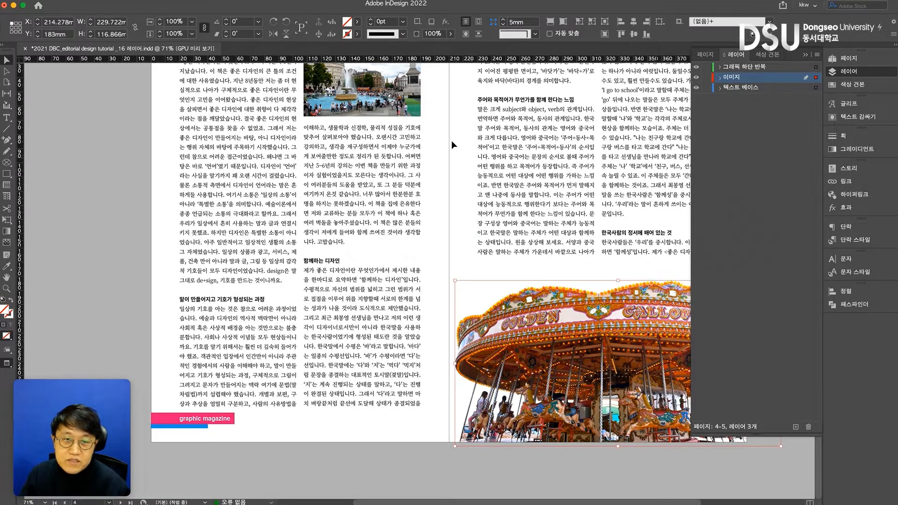
left_click(414, 114, "shift")
key("Delete")
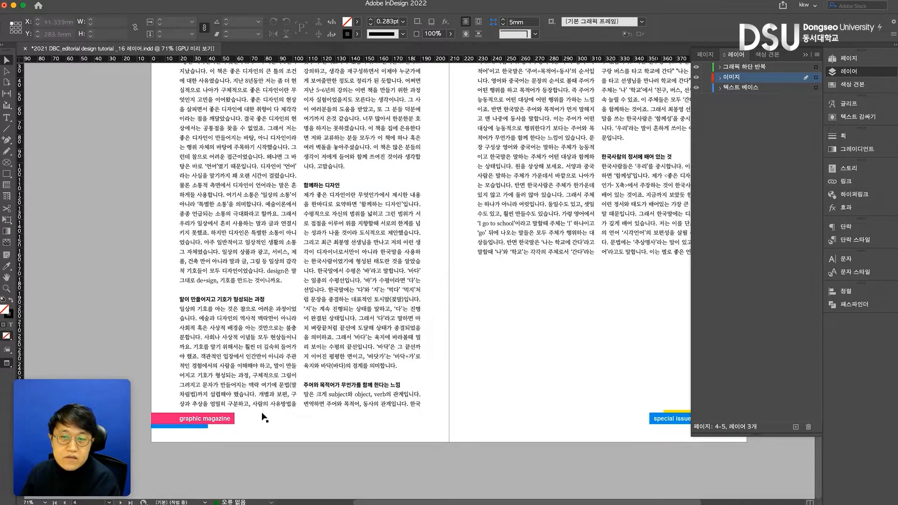
- Paste the two photos in place on the 텍스트 베이스 layer of spread 4-5
right_click(592, 392)
left_click(609, 407)
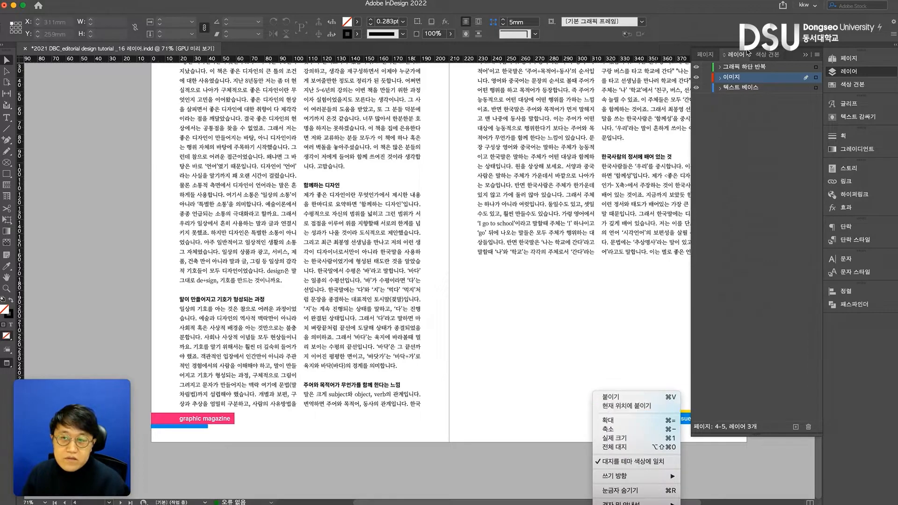
left_click(765, 89)
right_click(556, 329)
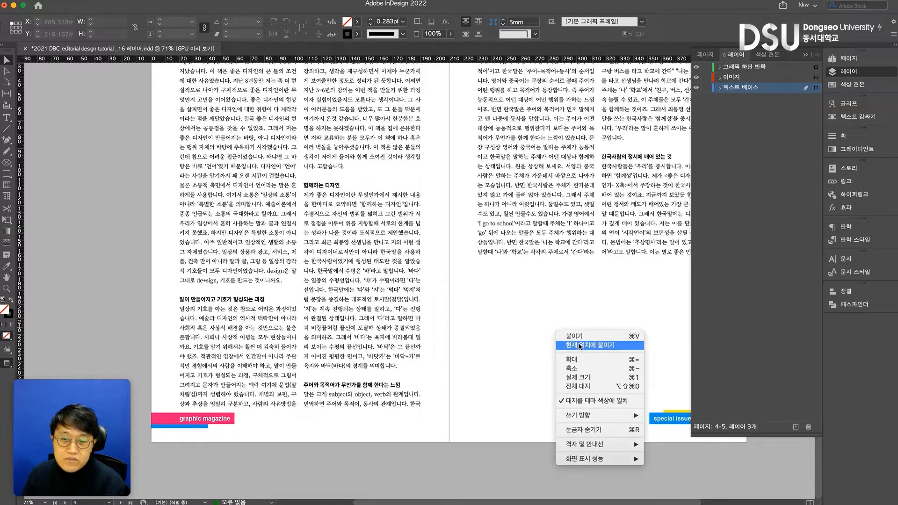
left_click(574, 344)
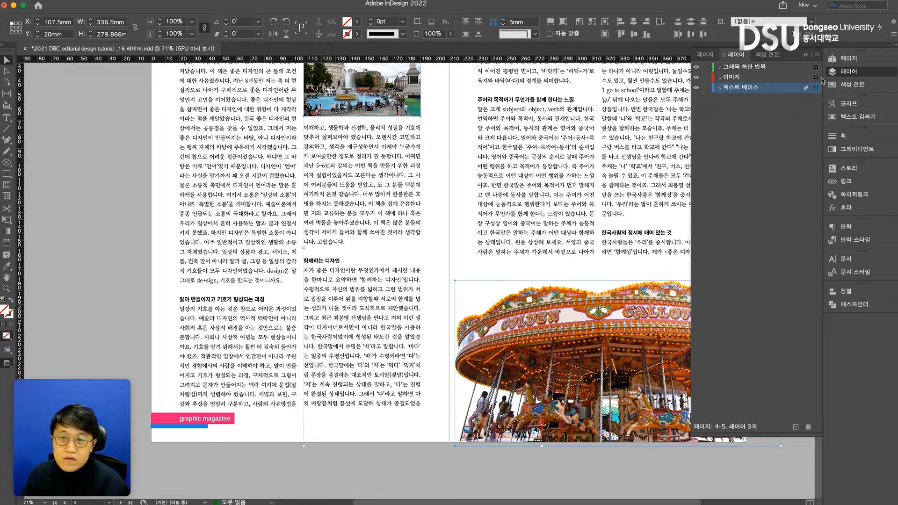
- Open spread 2-3 to compare its footer graphics with those on spread 4-5
left_click(849, 61)
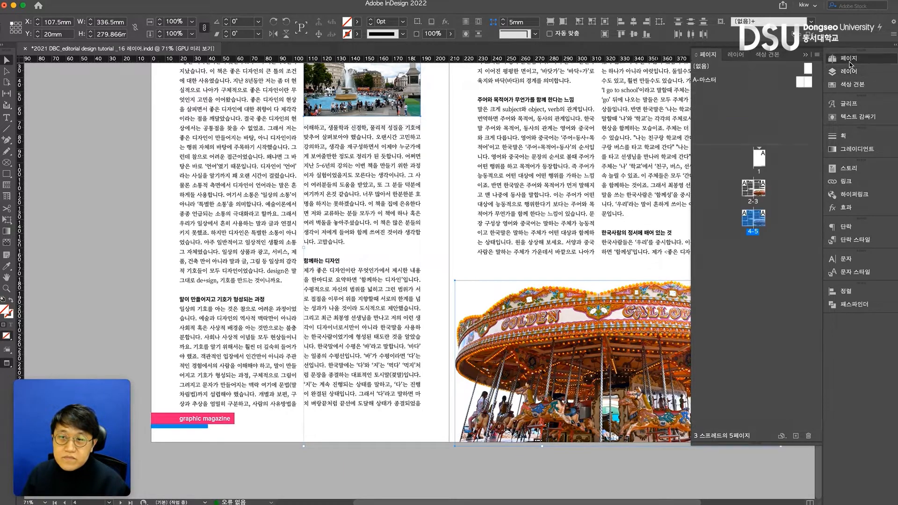
double_click(752, 189)
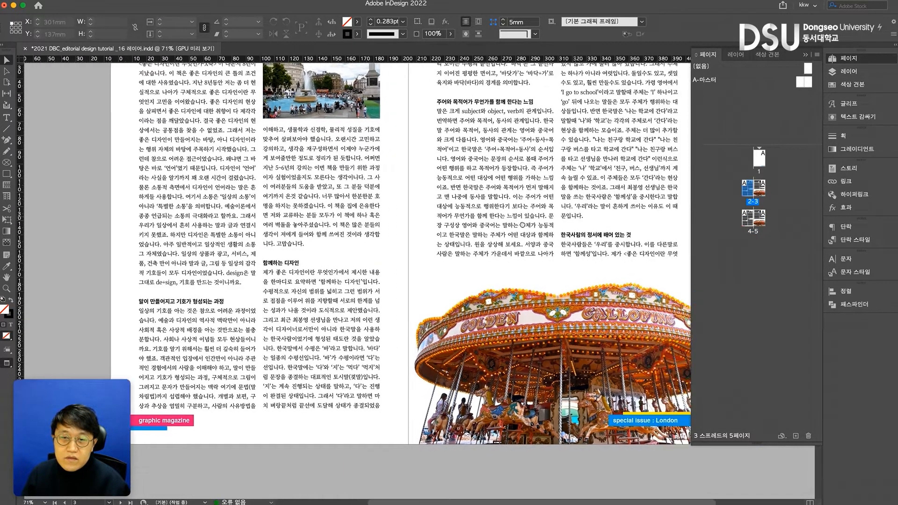
scroll(485, 263, "down", 1)
scroll(485, 264, "left", 1)
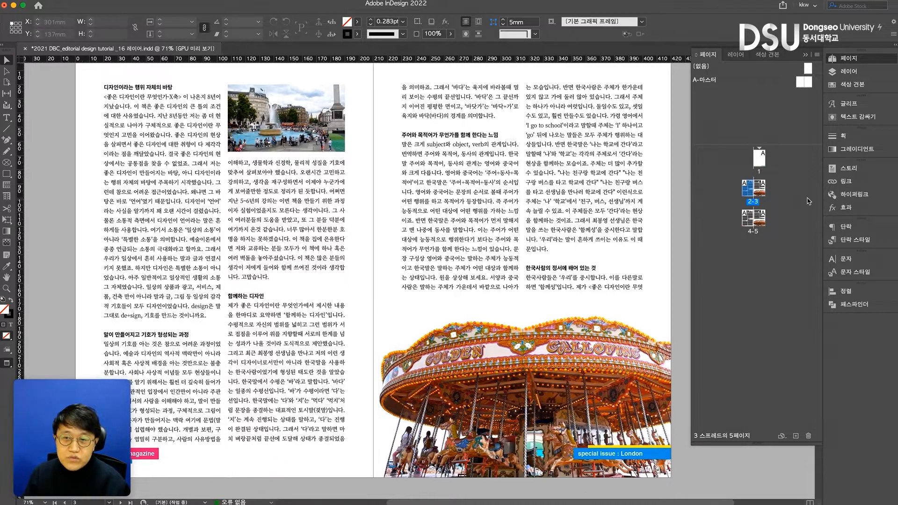
- On spread 4-5, try moving the carousel photo off the footer graphic, and undo the move
double_click(761, 220)
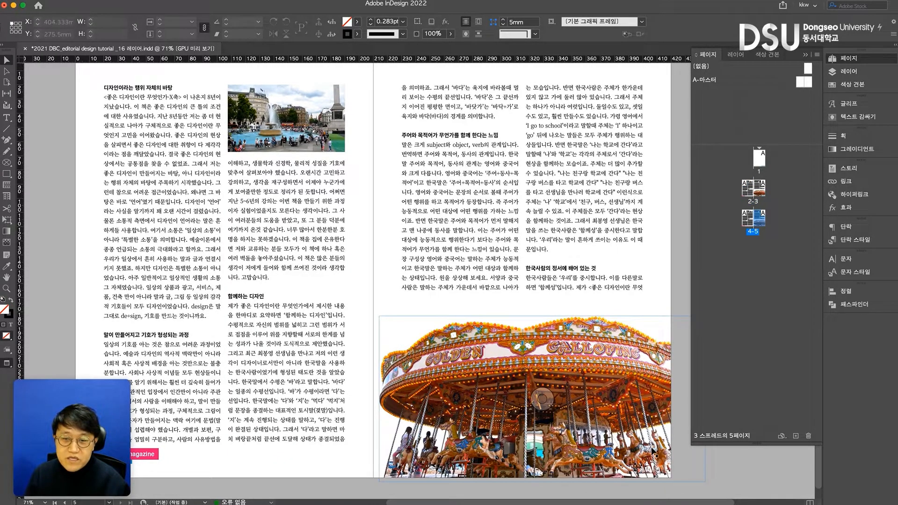
left_click_drag(652, 450, 470, 438)
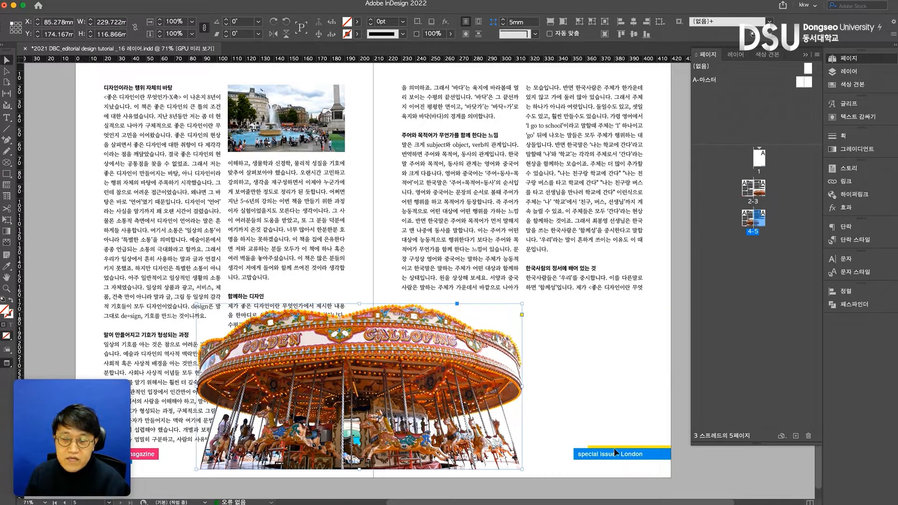
key("super+z")
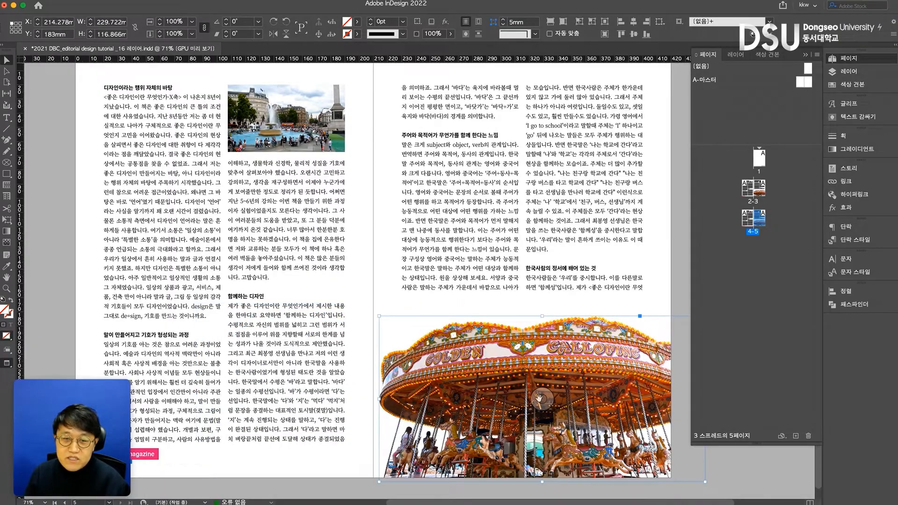
left_click(389, 300)
left_click_drag(391, 328, 444, 314)
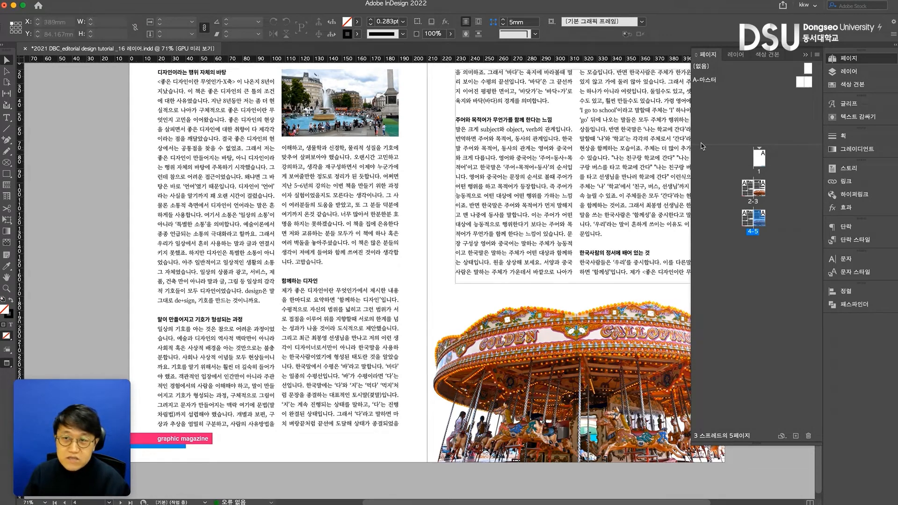
- Check the special issue : London footer graphic on A-마스터, and delete spread 4-5
double_click(809, 83)
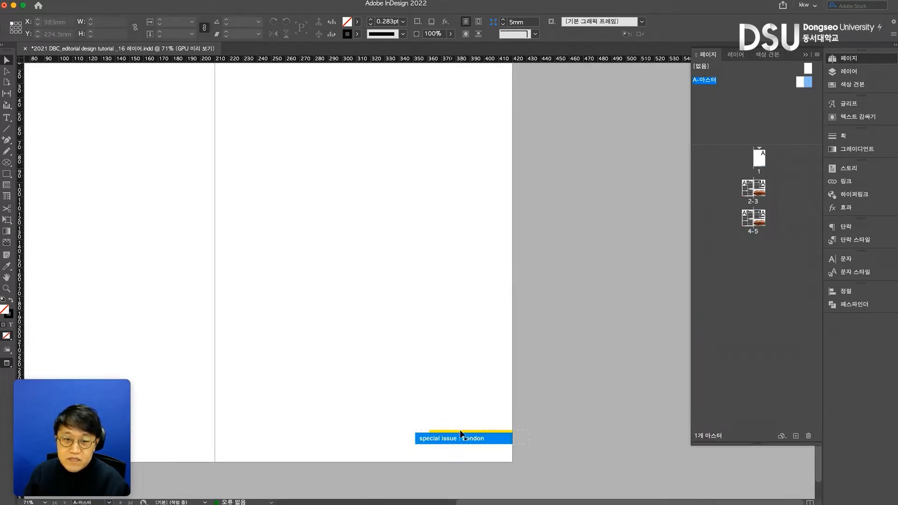
left_click(460, 434)
double_click(751, 217)
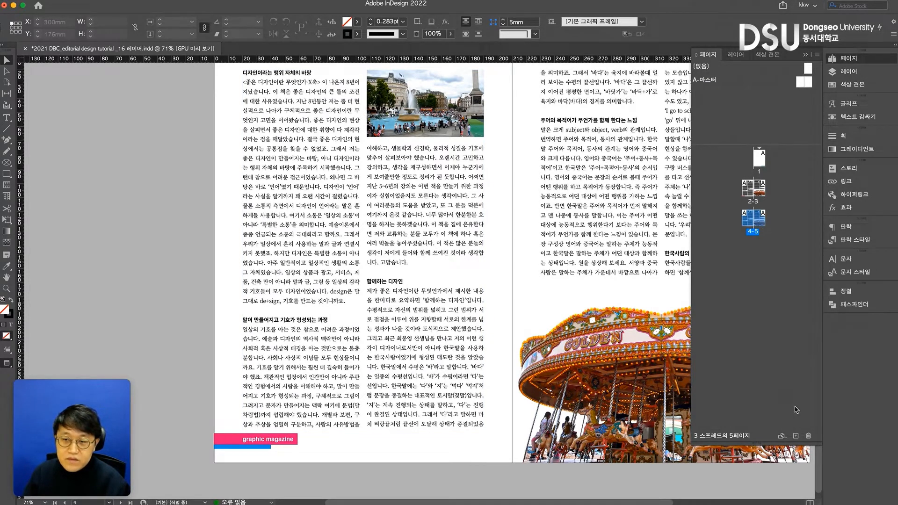
left_click(809, 436)
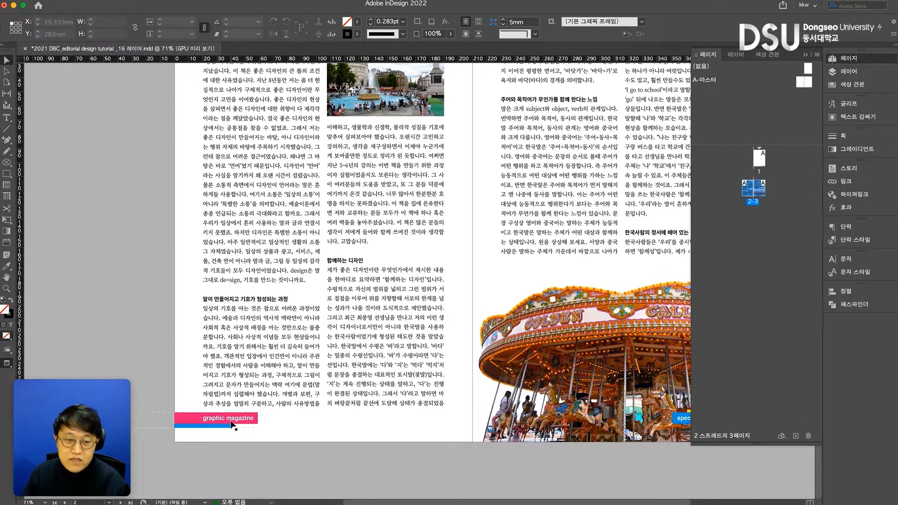
- Cut the graphic magazine and special issue : London footer graphics from spread 2-3
left_click(232, 424)
left_click(680, 419, "shift")
key("super+x")
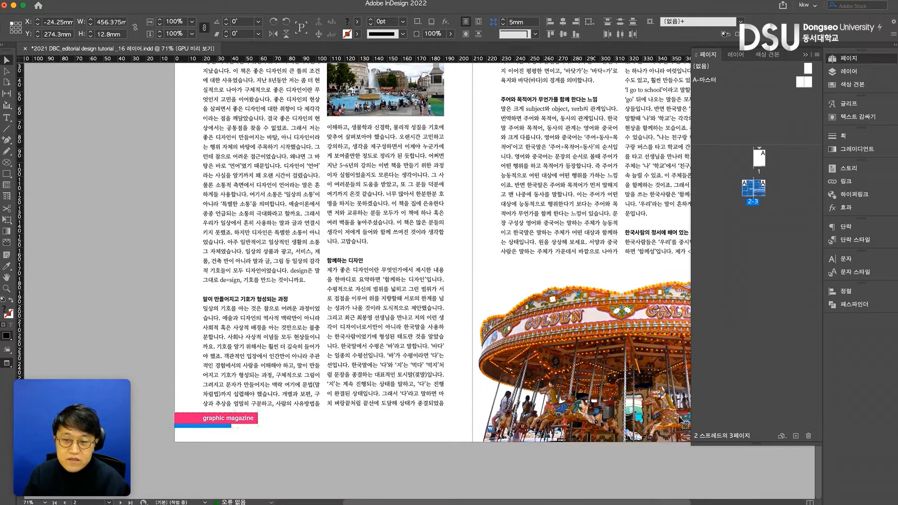
- On the A-마스터 spread, remove the existing footer graphics and paste the cut ones in place
double_click(804, 82)
key("shift+alt+super+v")
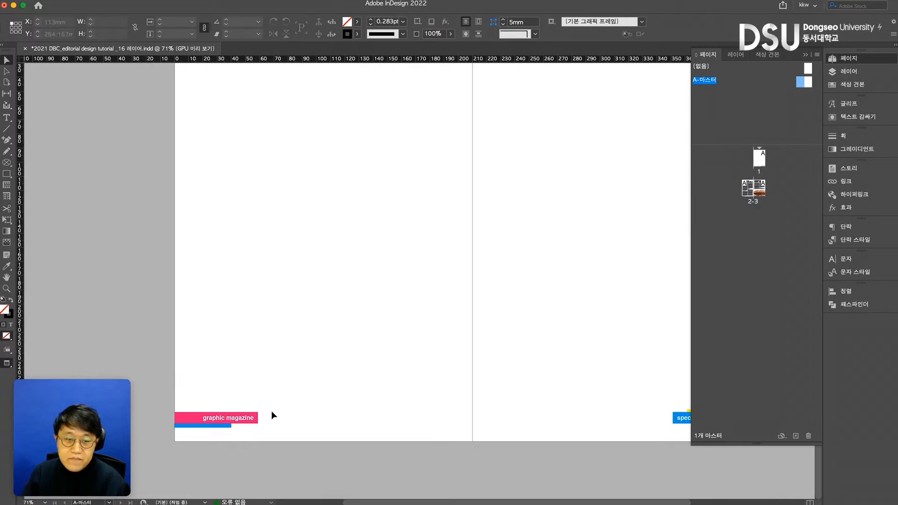
key("super+z")
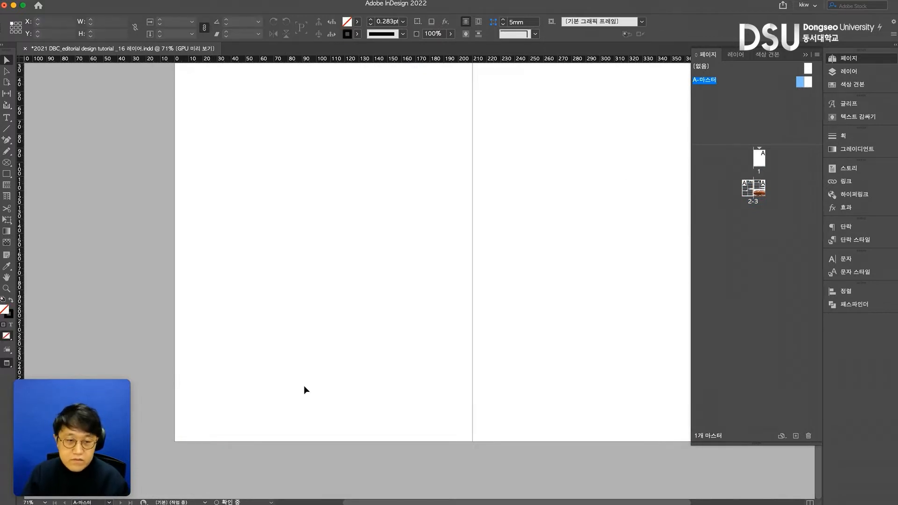
right_click(304, 386)
left_click(338, 403)
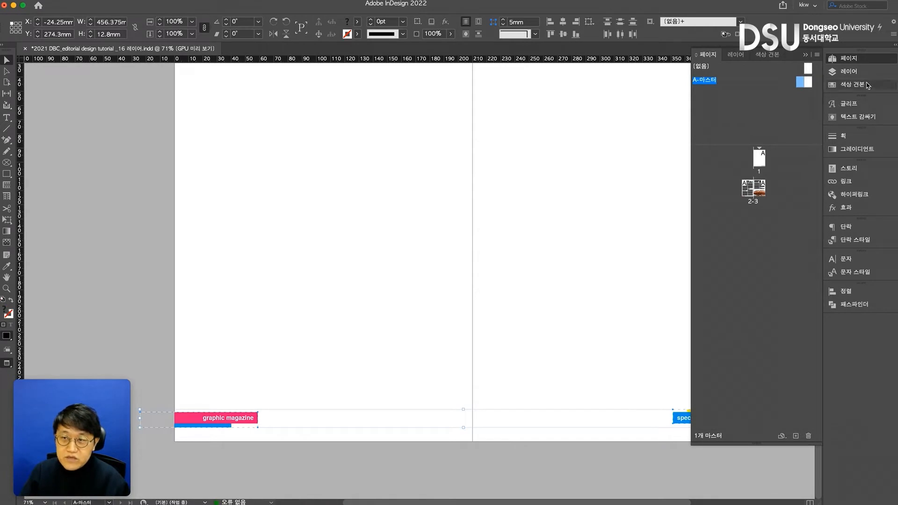
- Transfer the A-마스터 footer graphics to the 그래픽 하단 반복 layer by cutting them and pasting them in place
left_click(847, 71)
key("super+x")
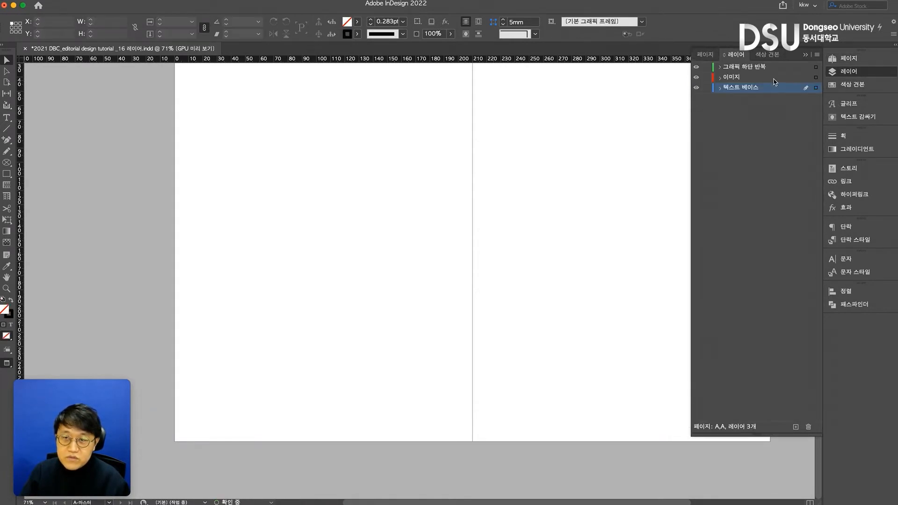
left_click(774, 67)
right_click(564, 202)
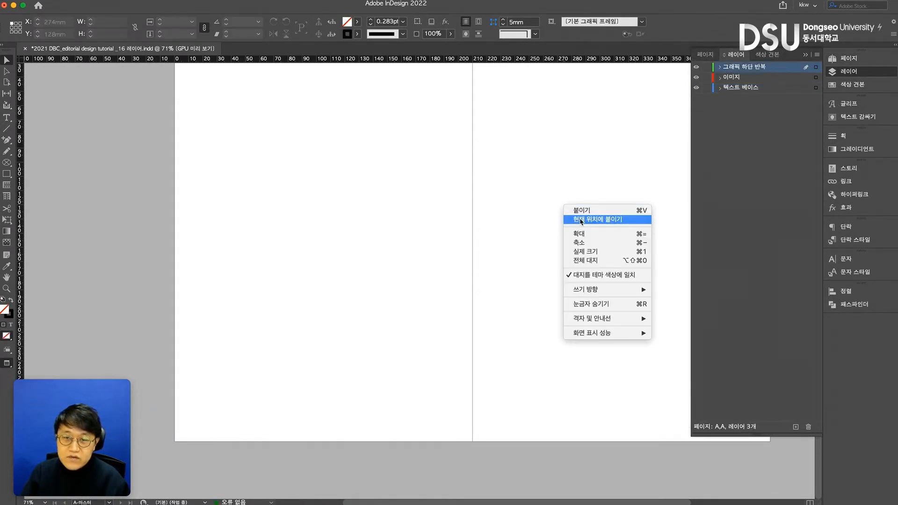
left_click(581, 219)
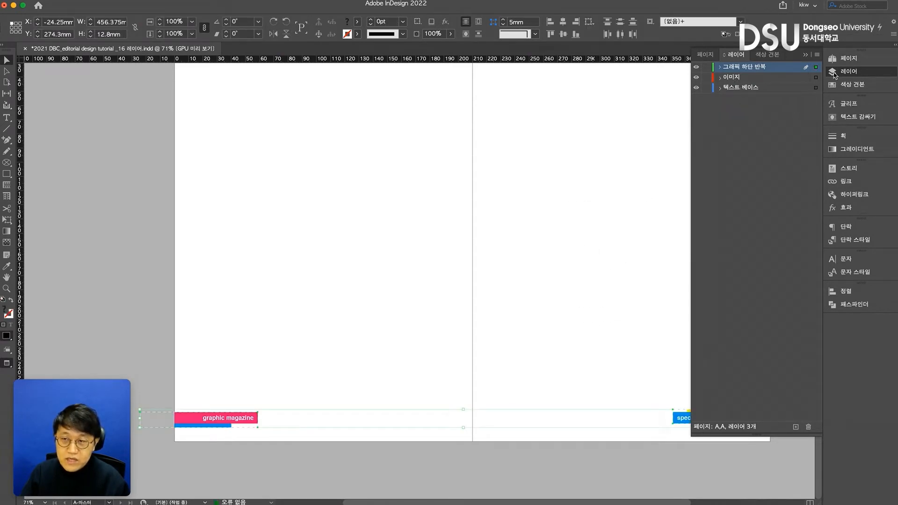
- On spread 2-3, extend the carousel photo frame upward to a height of about 118.9 mm
left_click(845, 58)
double_click(745, 191)
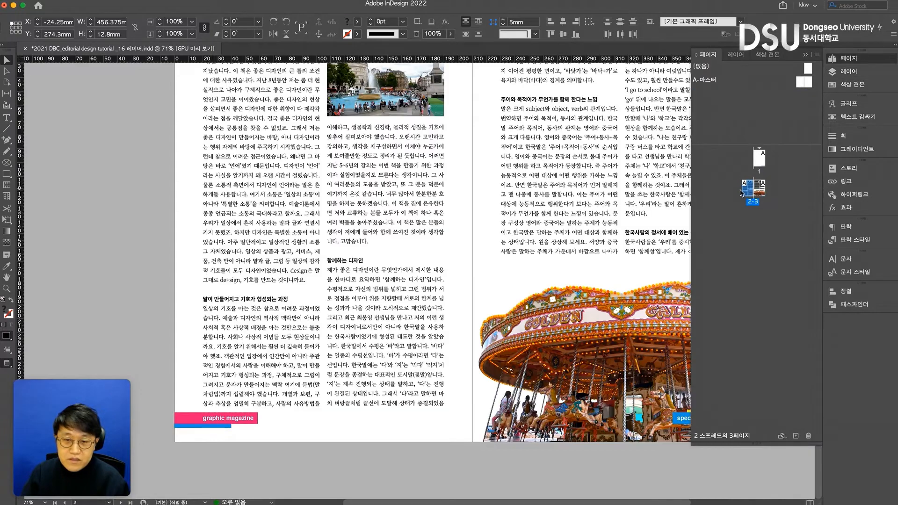
scroll(637, 362, "right", 2)
left_click(637, 362)
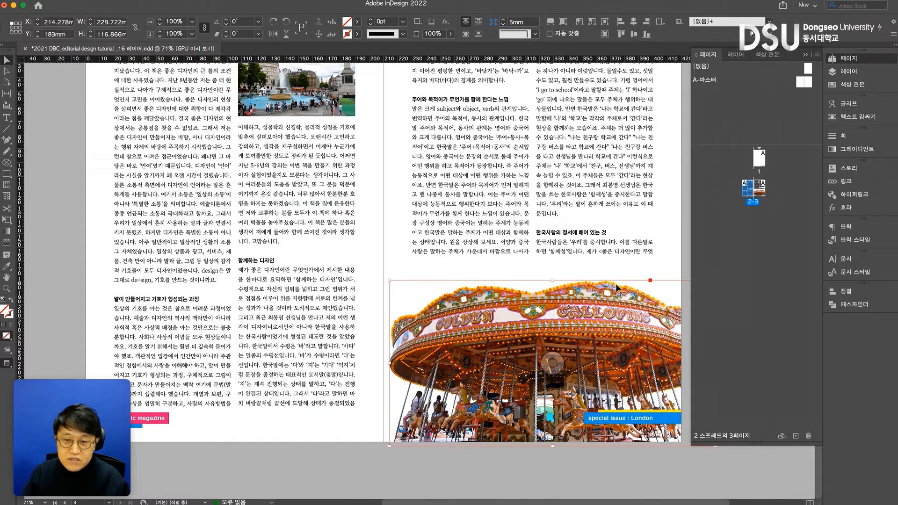
left_click_drag(552, 281, 552, 278)
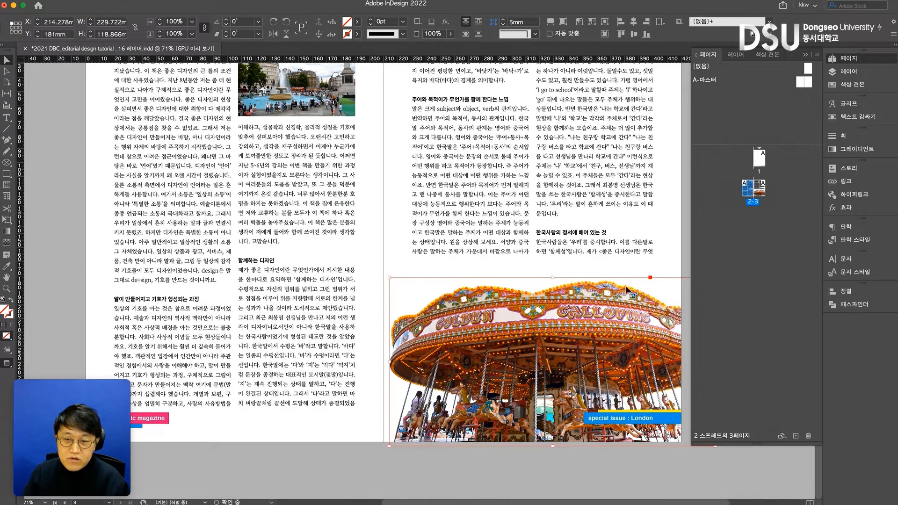
left_click(351, 442)
left_click_drag(354, 433, 406, 463)
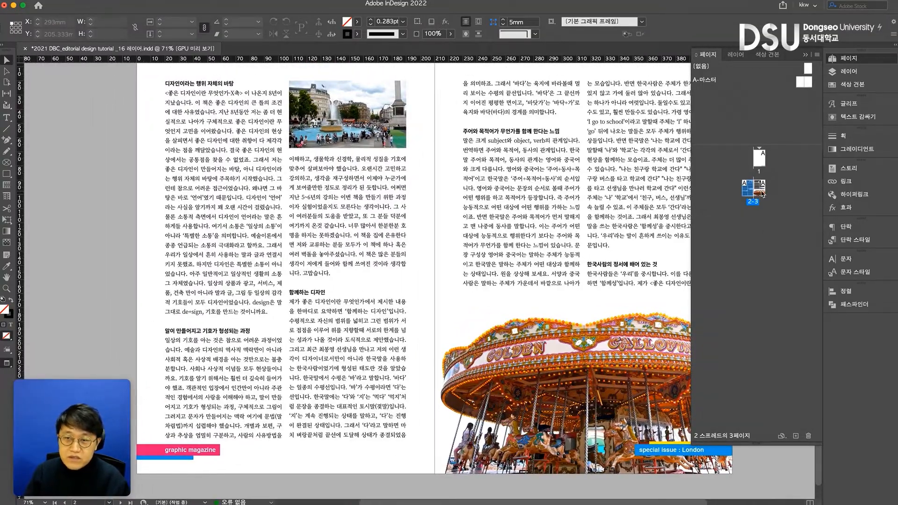
- Add two new pages after spread 2-3 to form spread 4-5
left_click(796, 436)
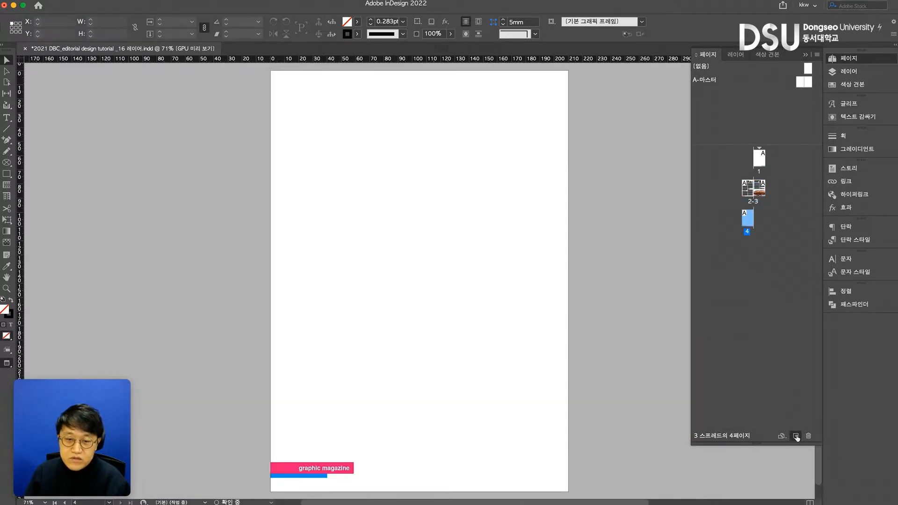
left_click(795, 437)
key("super+minus")
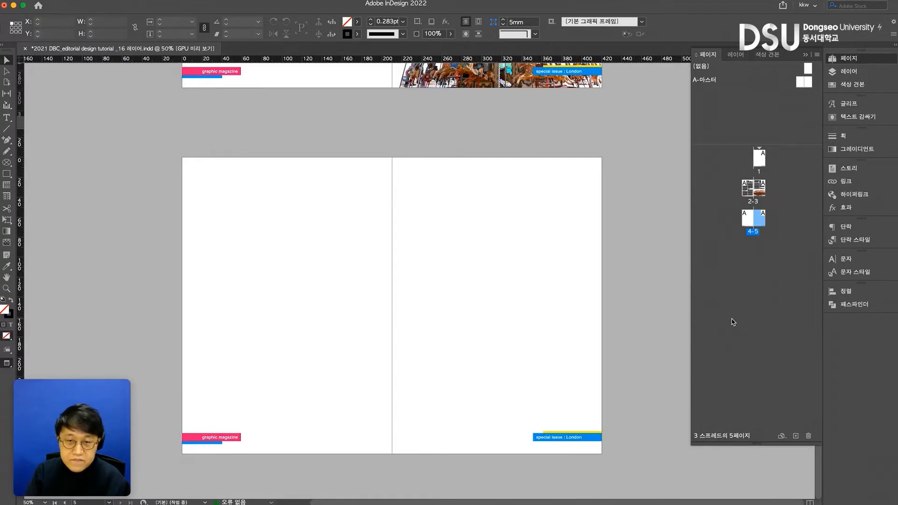
- Copy the article's text frames from spread 2-3 and paste them in place on spread 4-5, using the 텍스트 베이스 layer
left_click(848, 71)
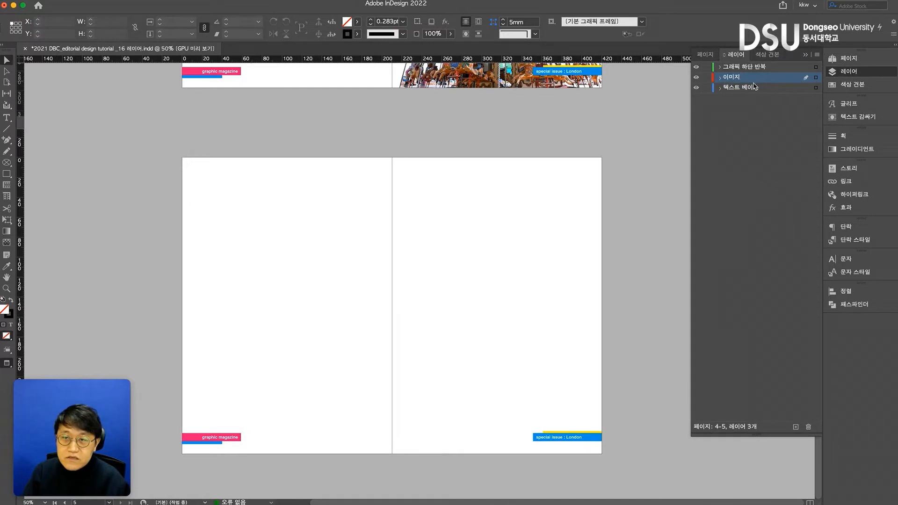
left_click(762, 88)
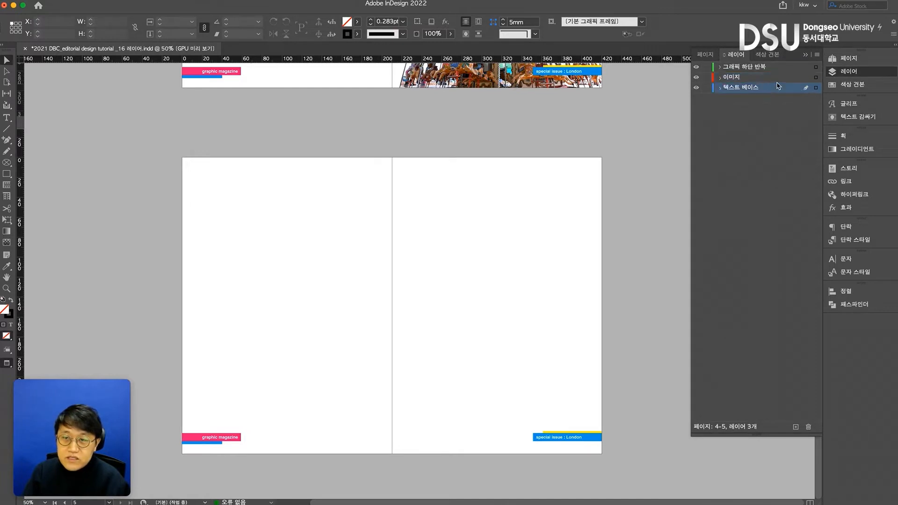
left_click(848, 58)
scroll(336, 131, "up", 5)
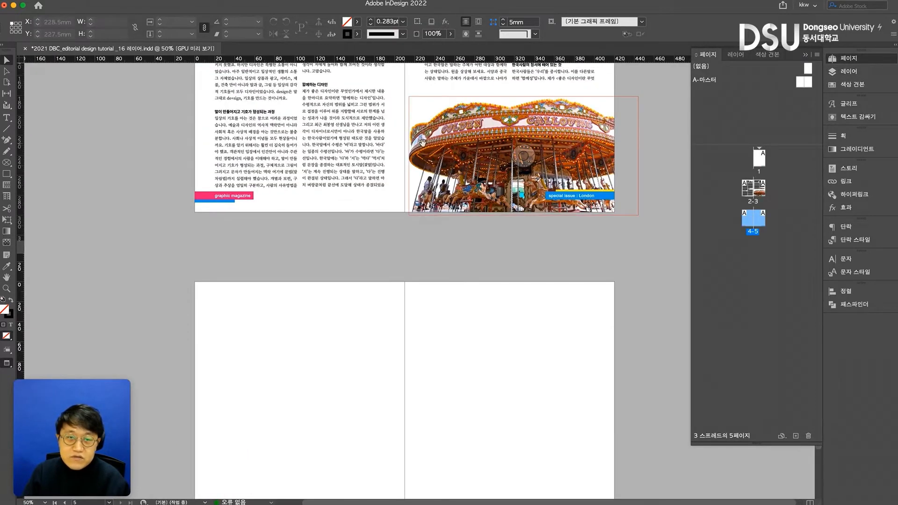
left_click(449, 77)
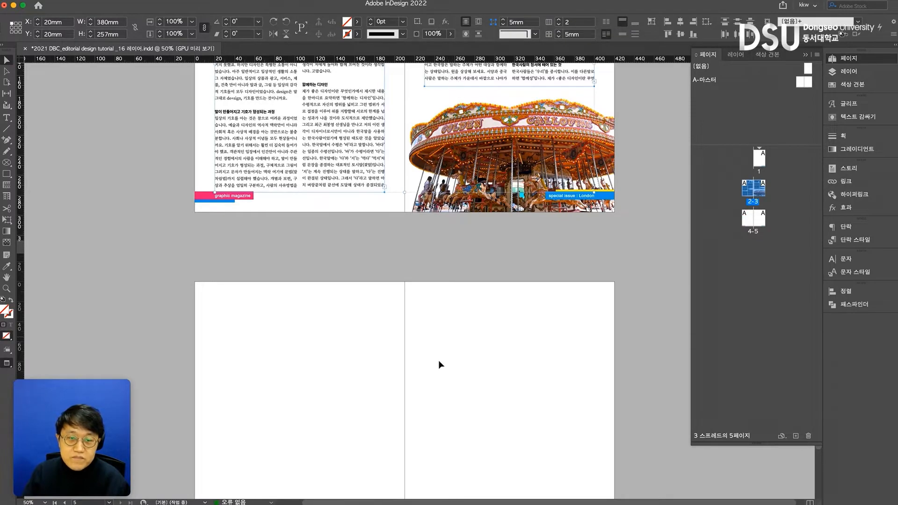
scroll(437, 328, "down", 5)
right_click(438, 229)
left_click(447, 241)
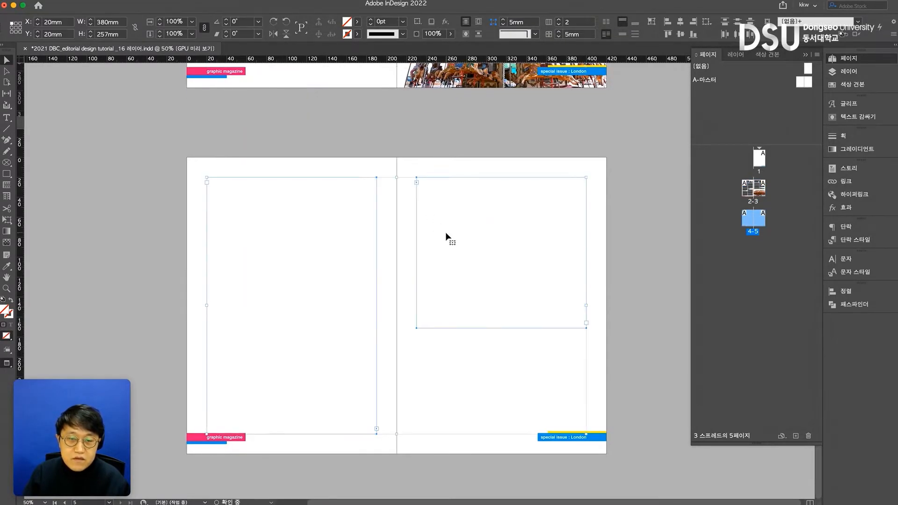
left_click_drag(401, 149, 450, 441)
left_click(400, 126)
- Copy the fountain photo from spread 2-3 and place it below the article text on page 5
left_click_drag(503, 382, 477, 87)
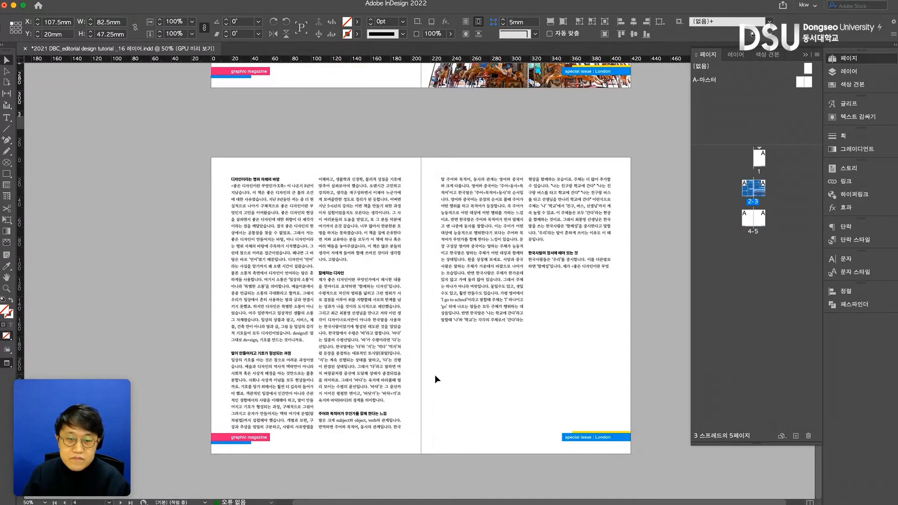
key("ctrl+v")
left_click_drag(452, 321, 510, 374)
- Shorten the text frame on page 5 and enlarge the fountain photo beneath it beyond the page's outer edge
left_click(514, 321)
left_click_drag(529, 329, 528, 300)
left_click_drag(509, 335, 658, 441)
left_click(601, 477)
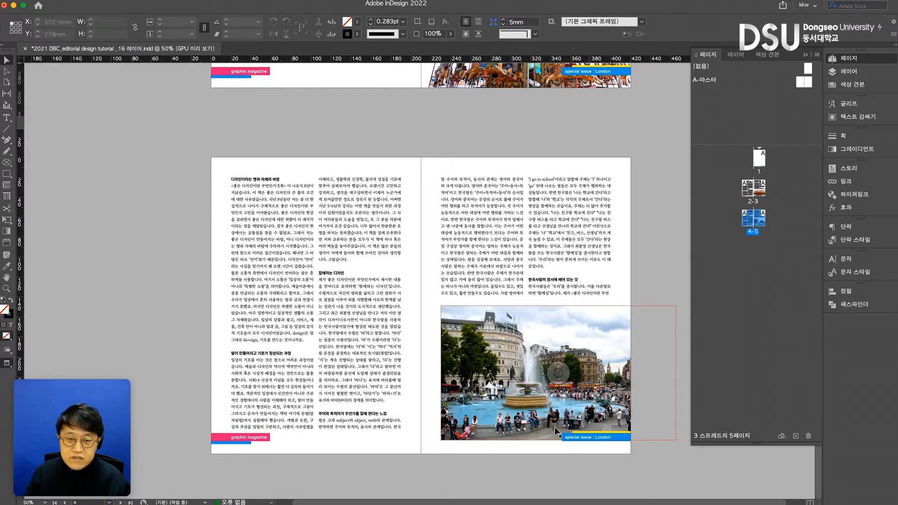
left_click_drag(533, 419, 533, 418)
left_click(550, 465)
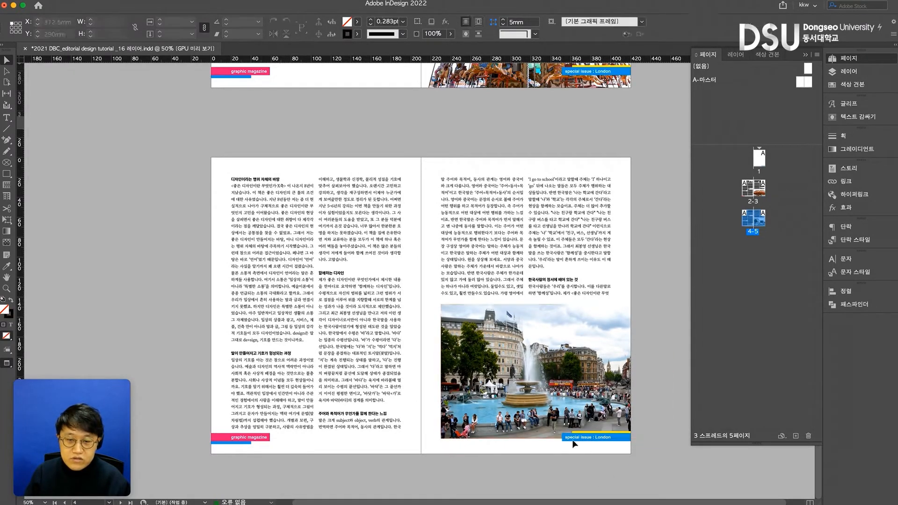
- Check how the footer graphics sit over the photos on spreads 2-3 and 4-5, and review the layer order
left_click(594, 436)
left_click(425, 267)
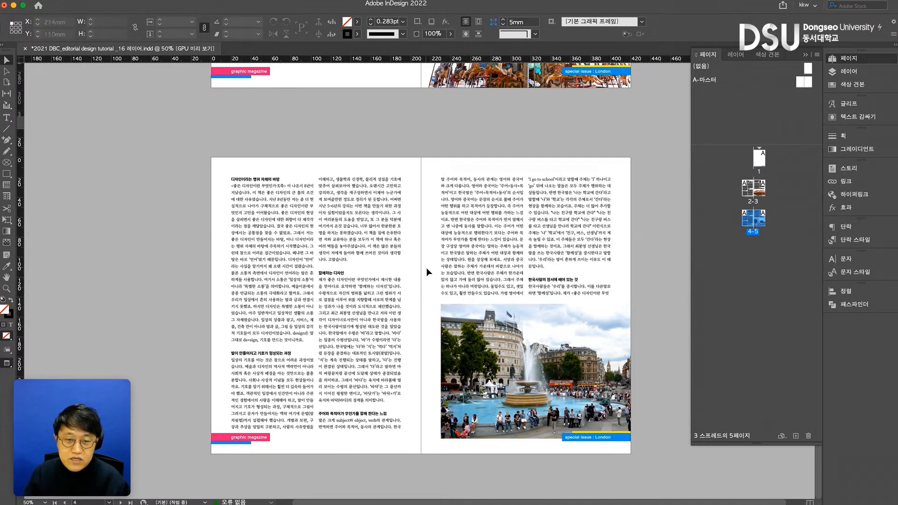
scroll(421, 286, "up", 3)
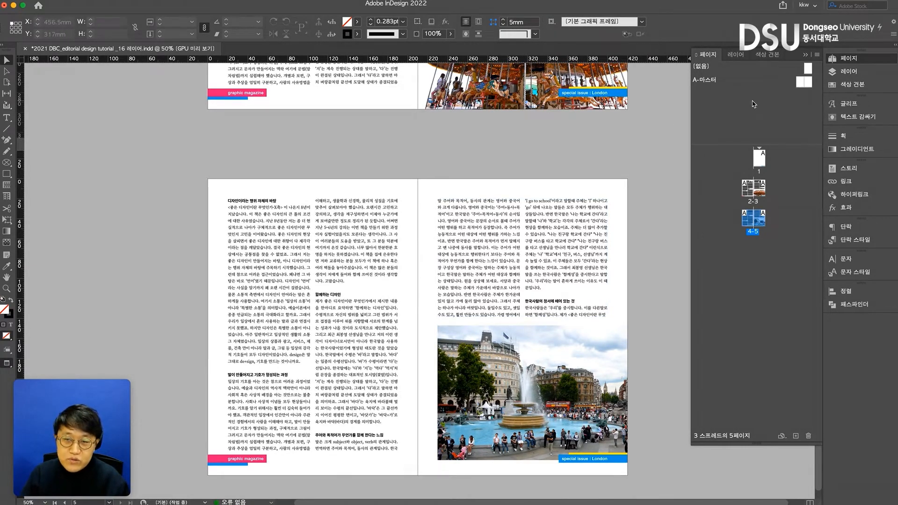
scroll(595, 128, "up", 5)
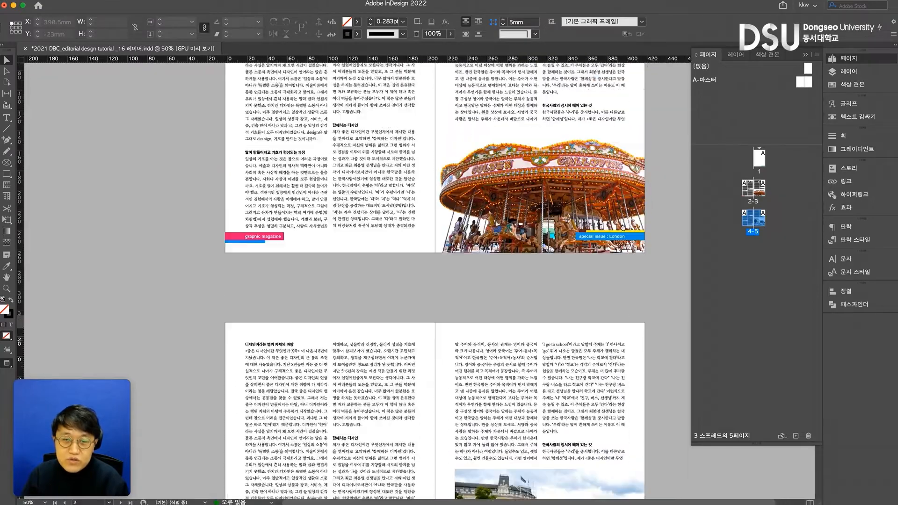
scroll(607, 284, "down", 6)
left_click_drag(607, 284, 607, 284)
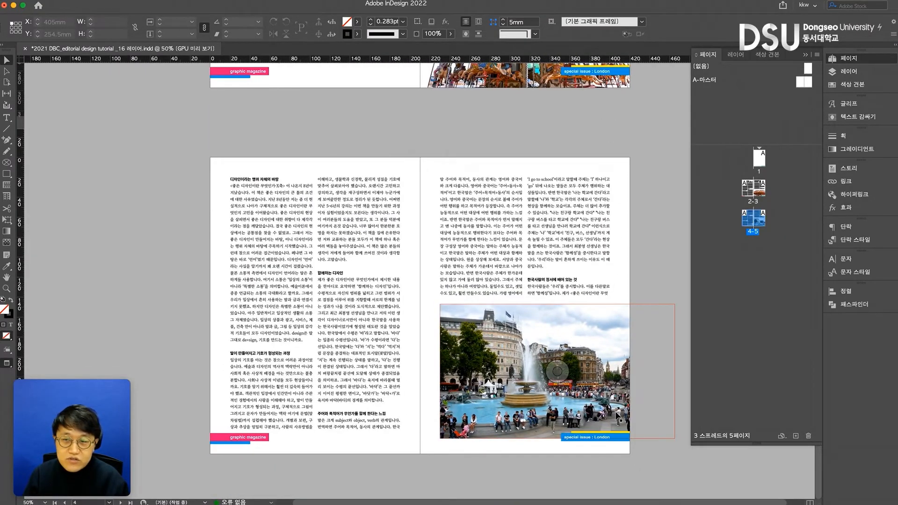
left_click(839, 72)
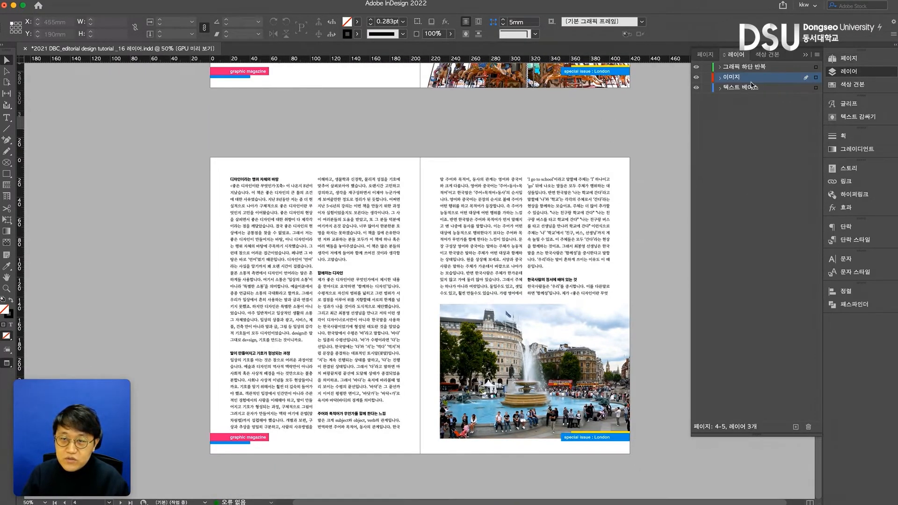